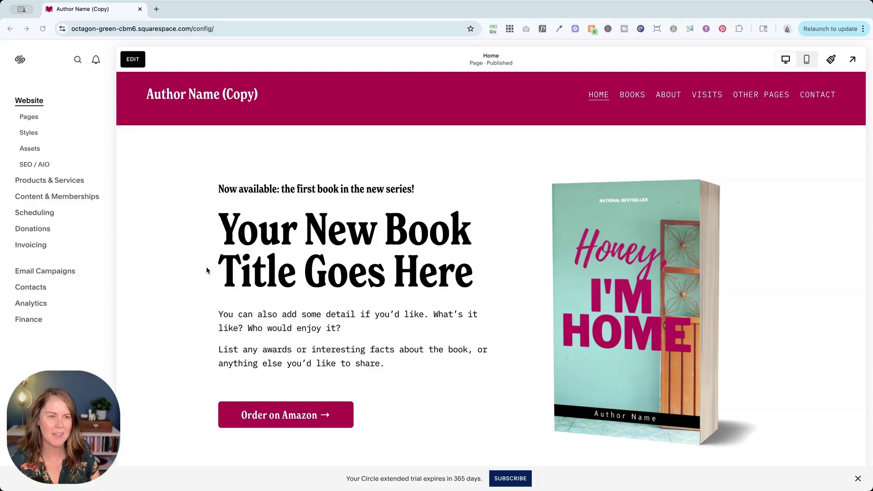
- Replace the header site title 'Author Name (Copy)' with the author's name
scroll(143, 220, up, 1)
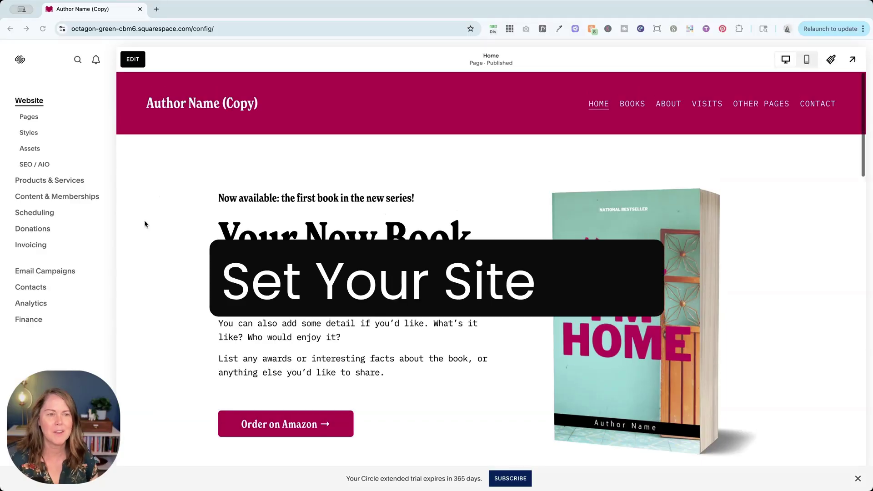
click(133, 59)
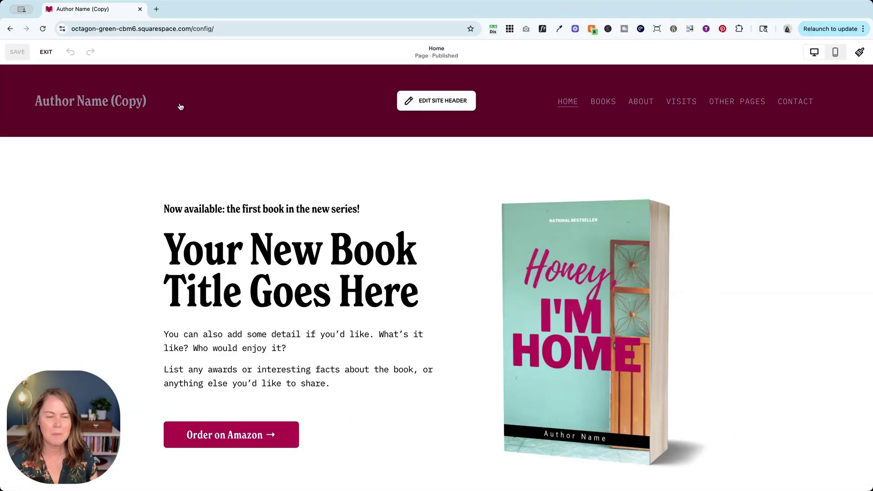
click(409, 101)
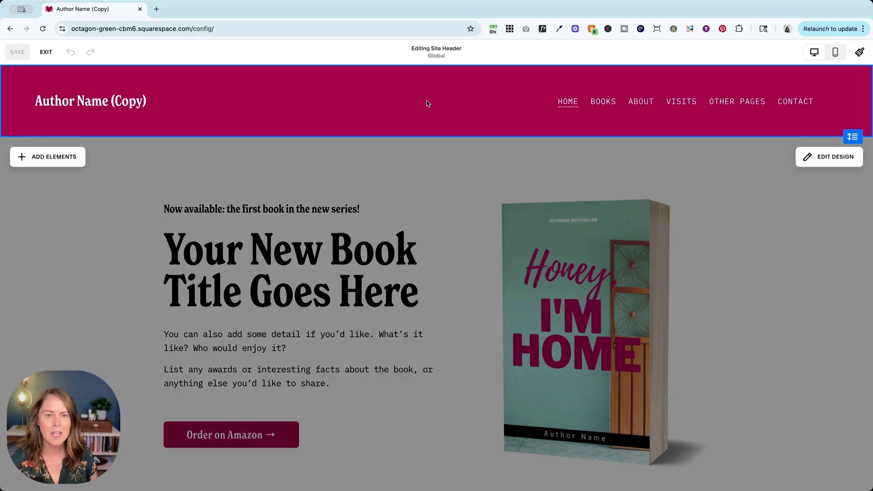
click(71, 101)
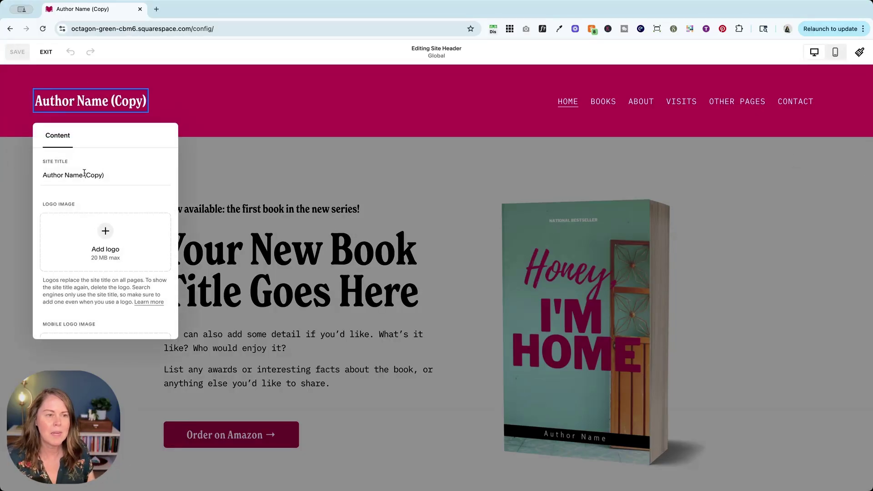
triple_click(88, 175)
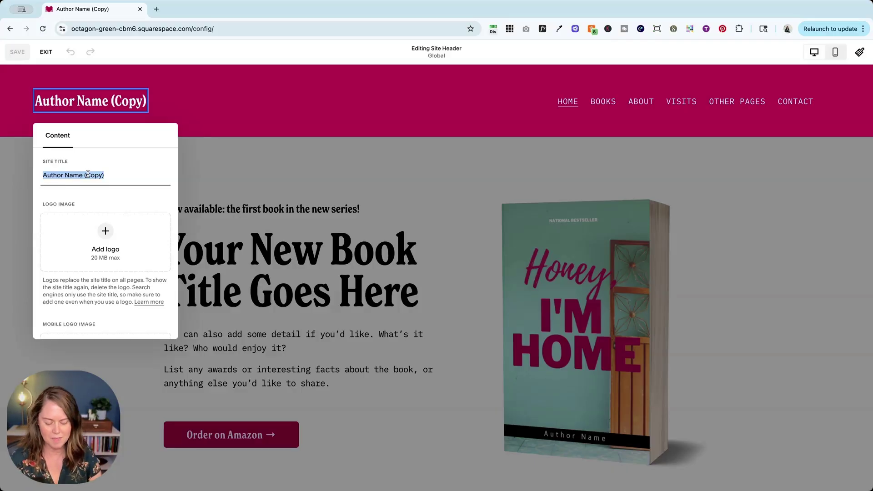
text(Christy Pri)
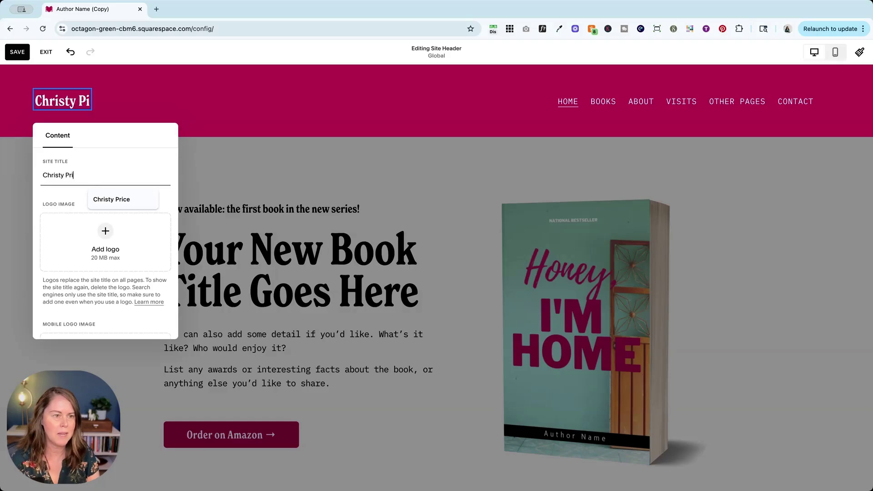
text(ce)
key(Escape)
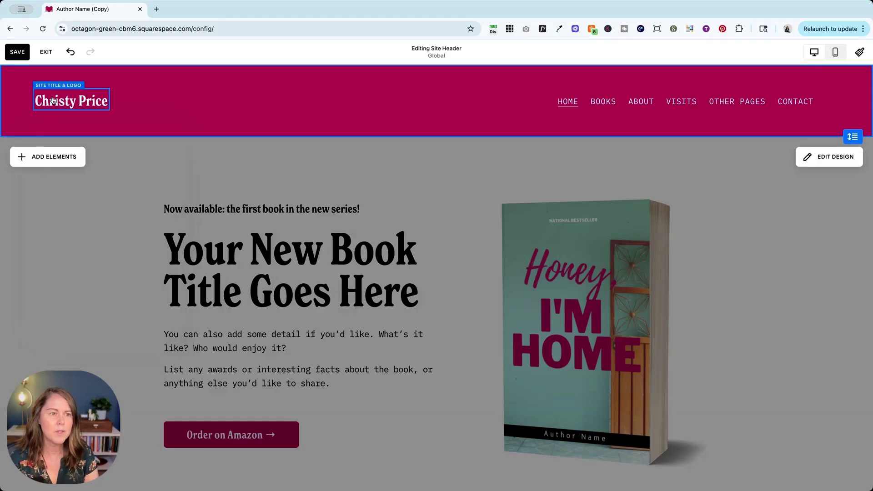
- Reopen the site title's content settings and reselect the title text
click(91, 101)
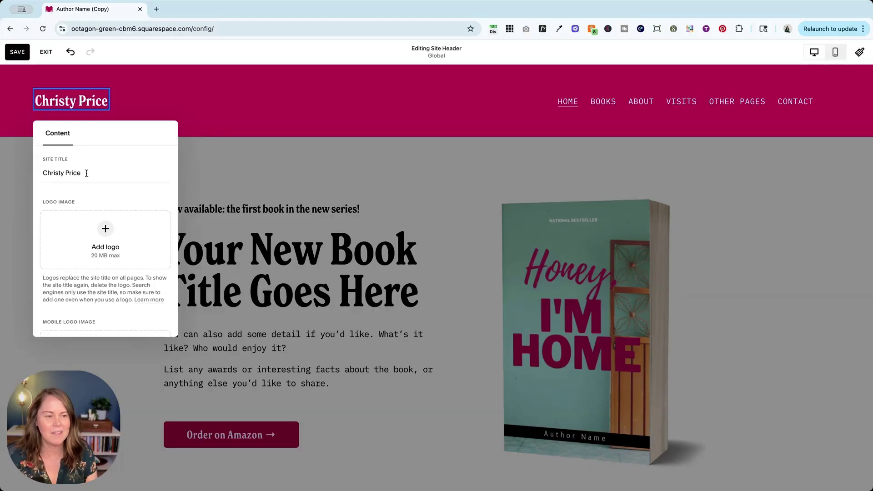
drag(86, 173, 36, 175)
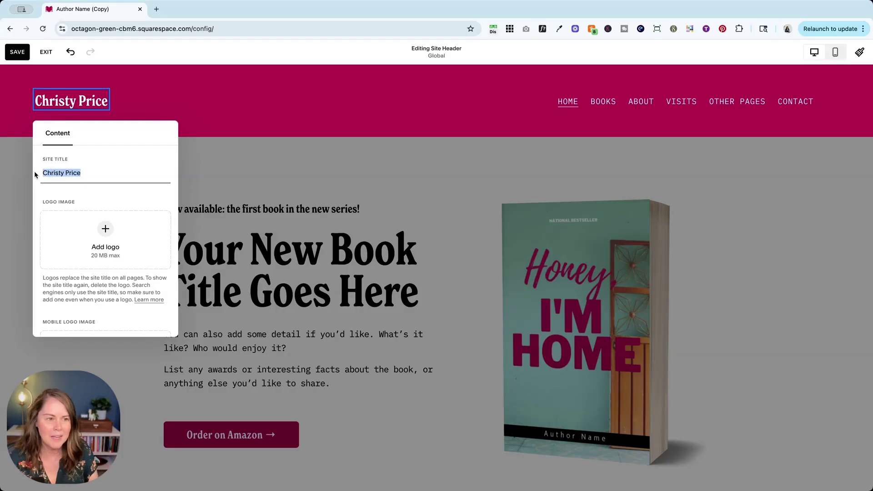
triple_click(81, 174)
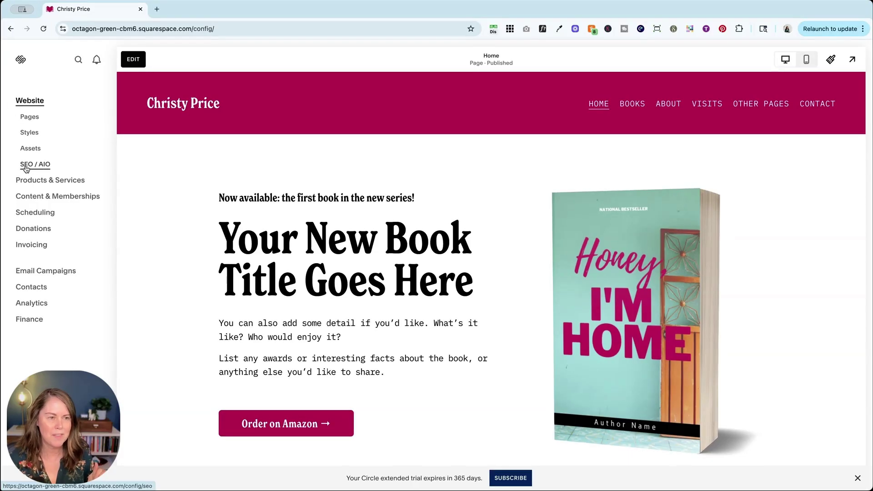
- Open the Home page's Search Appearance settings from SEO / AIO and focus the site description
click(42, 170)
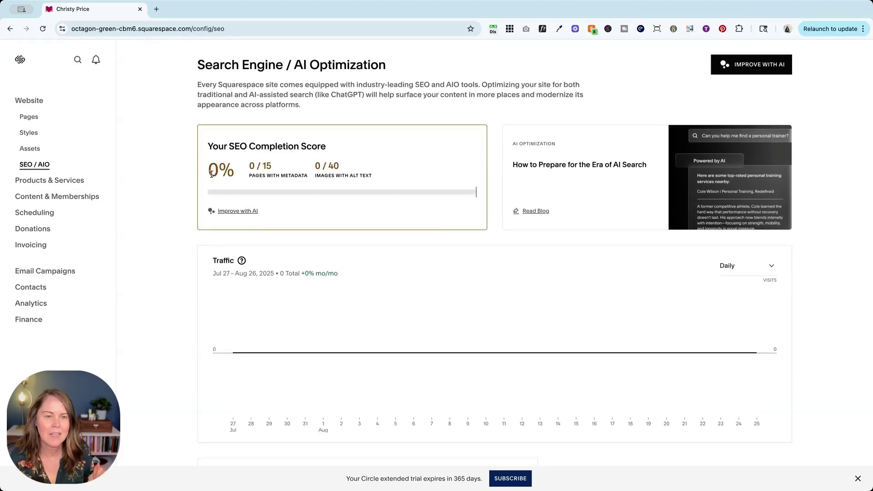
scroll(305, 174, down, 2)
scroll(305, 174, down, 5)
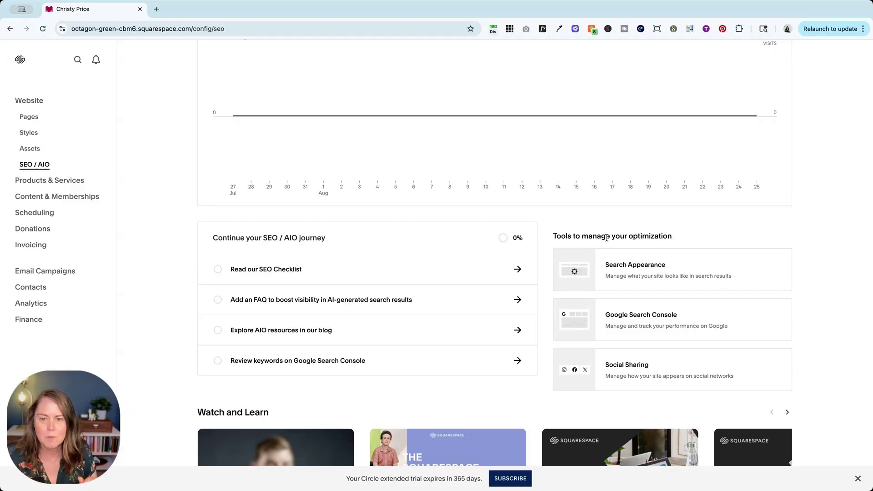
click(635, 270)
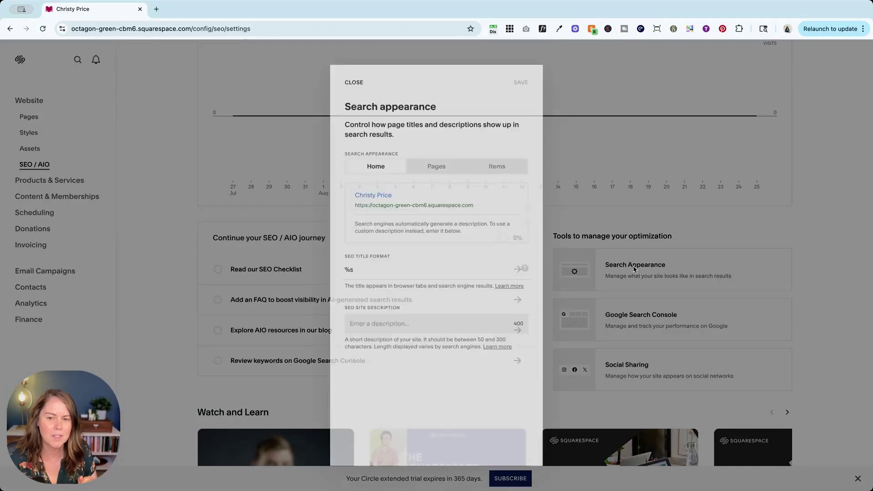
click(394, 326)
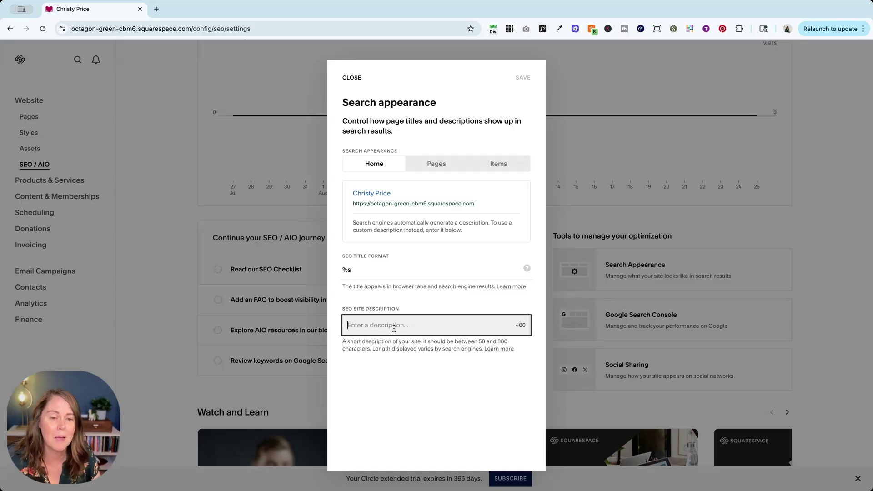
- Change the SEO title format to '%s - YA Author'
click(380, 268)
drag(368, 271, 339, 273)
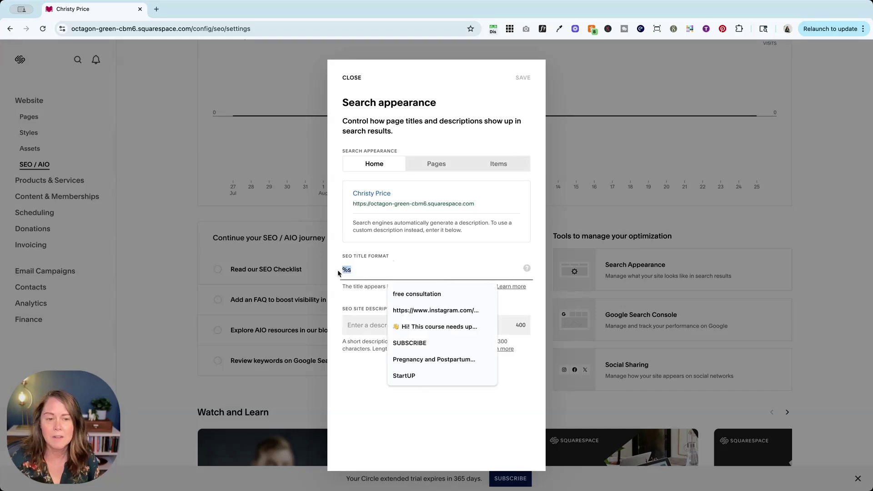
click(368, 272)
text(- )
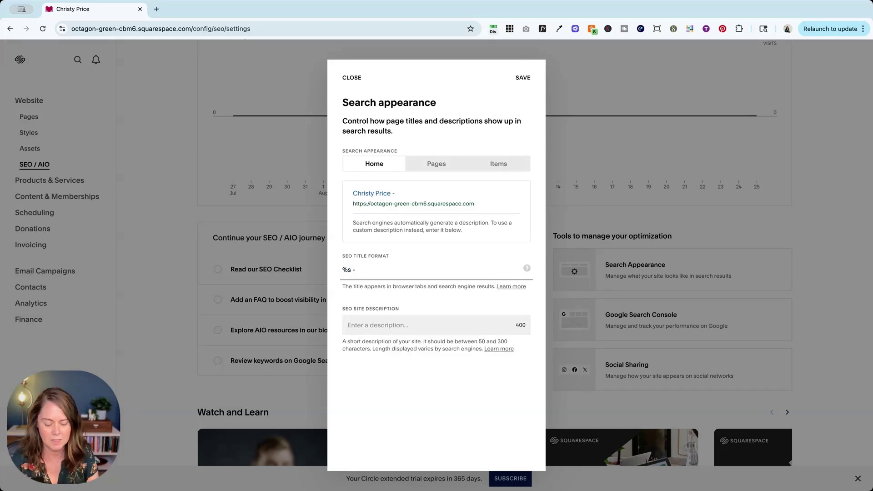
text(YA Author)
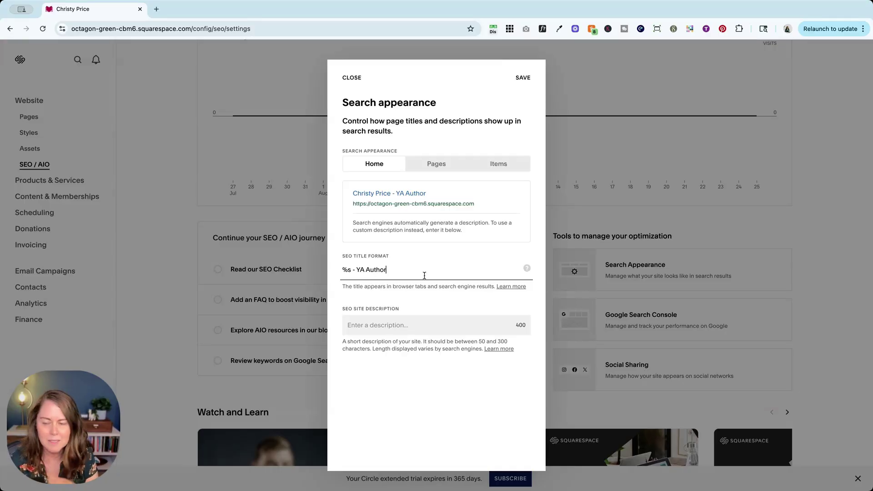
- Write the SEO site description 'Young adult fiction by award winning author' followed by the author's name
click(386, 326)
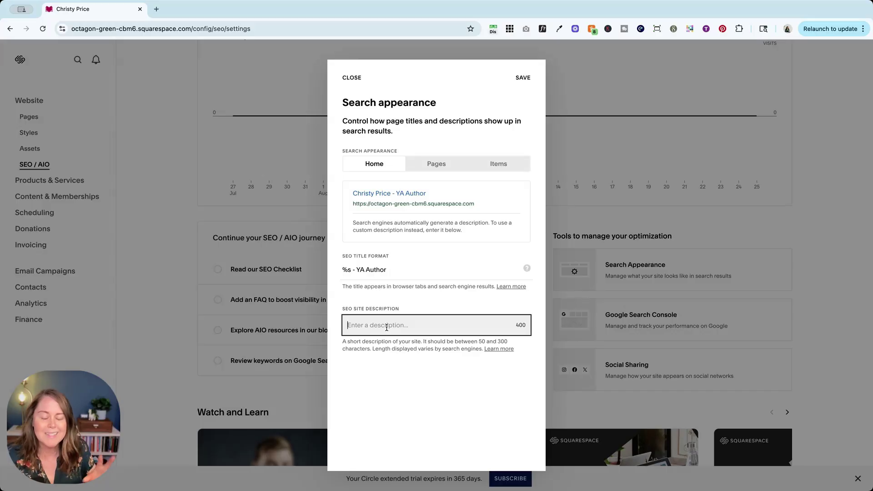
drag(479, 342, 427, 358)
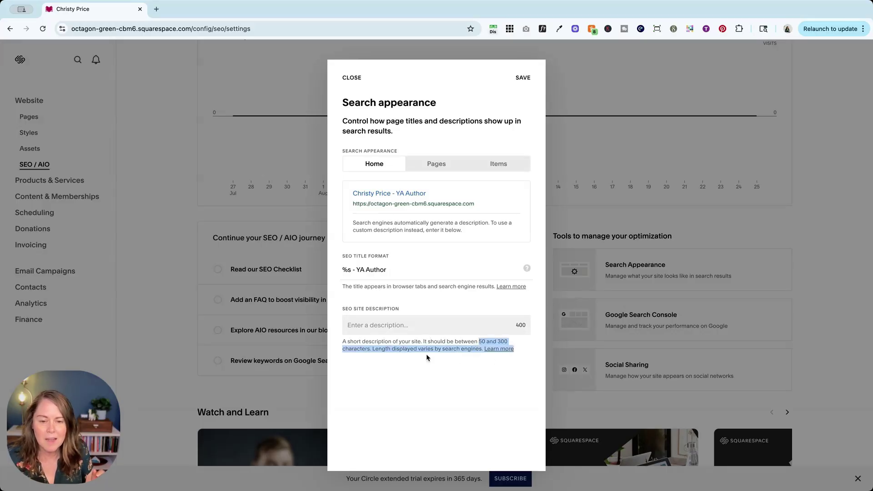
click(388, 356)
click(386, 327)
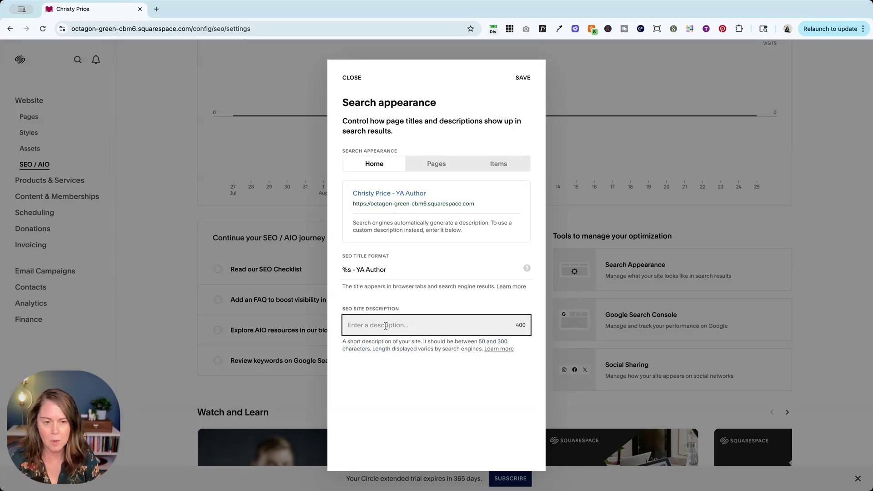
text(Young adult c)
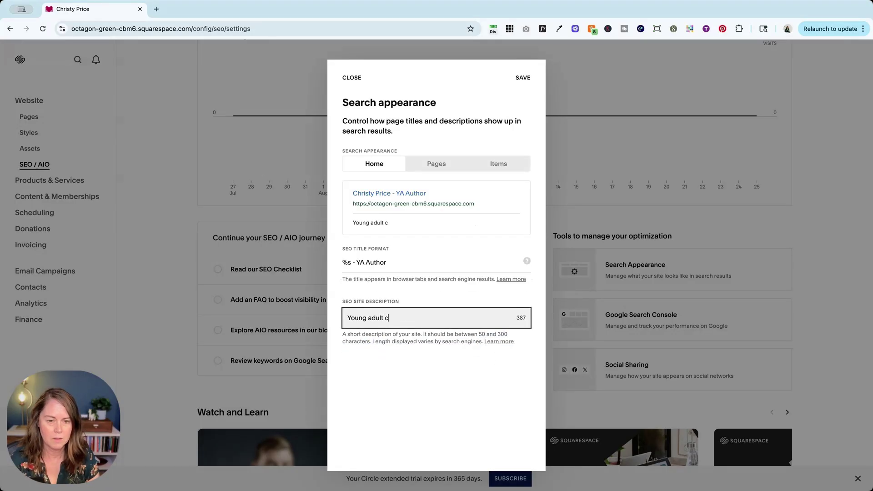
key(BackSpace)
text(fiction by )
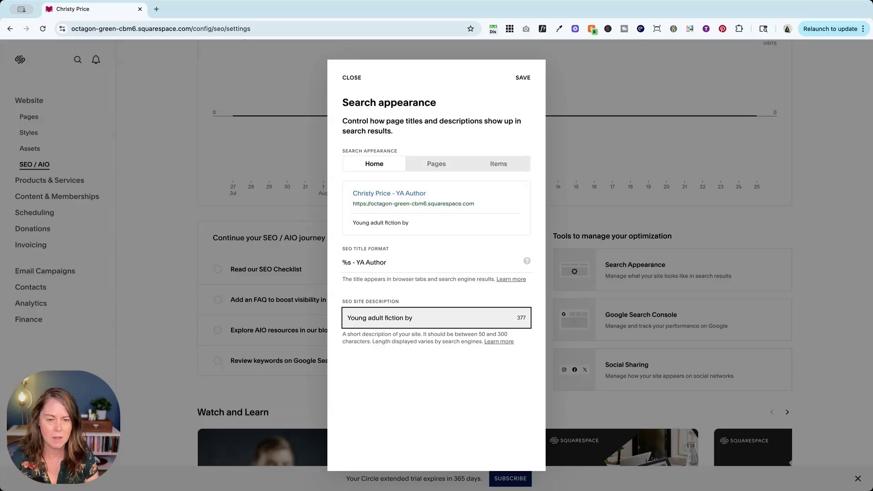
text(award winning a)
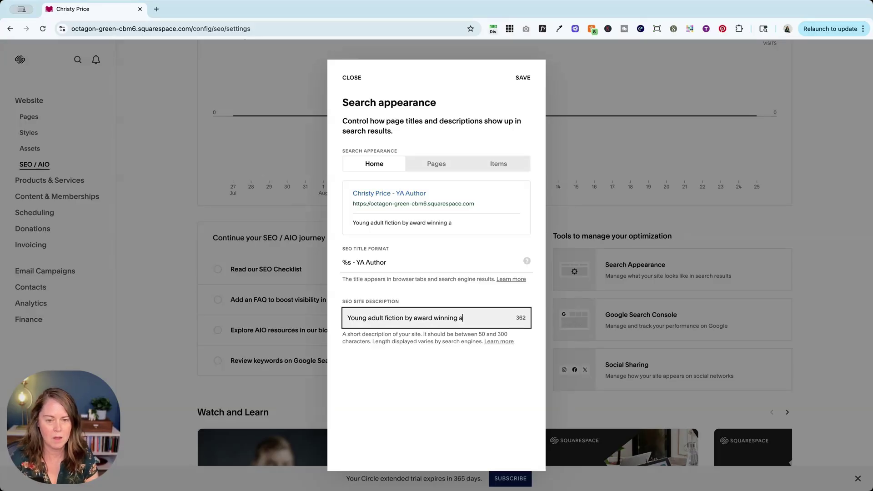
text(uthor Christy Pri)
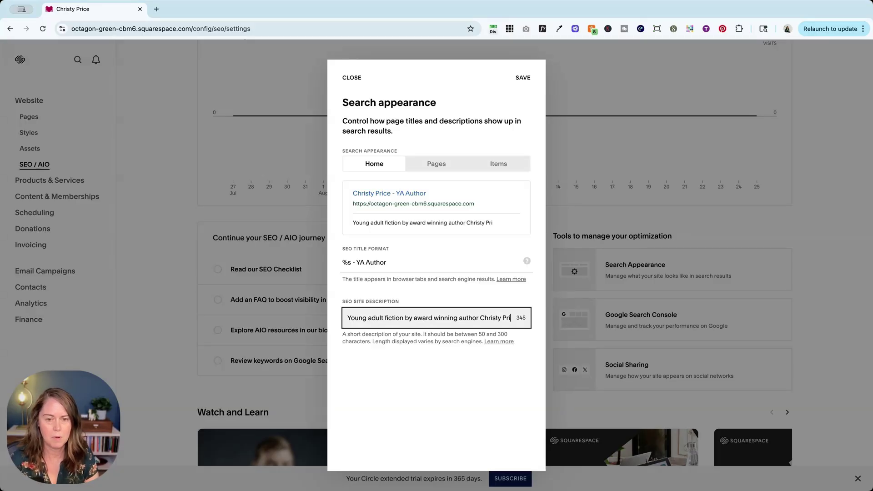
text(ce. Check out her latest book Time Flies When you Web Design.)
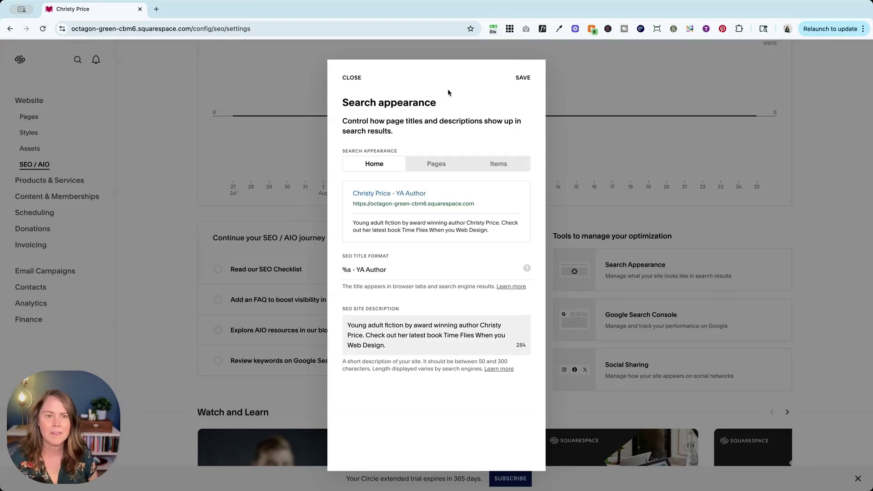
- Save the search appearance changes, then reopen the Search Appearance settings
click(526, 78)
scroll(418, 137, up, 4)
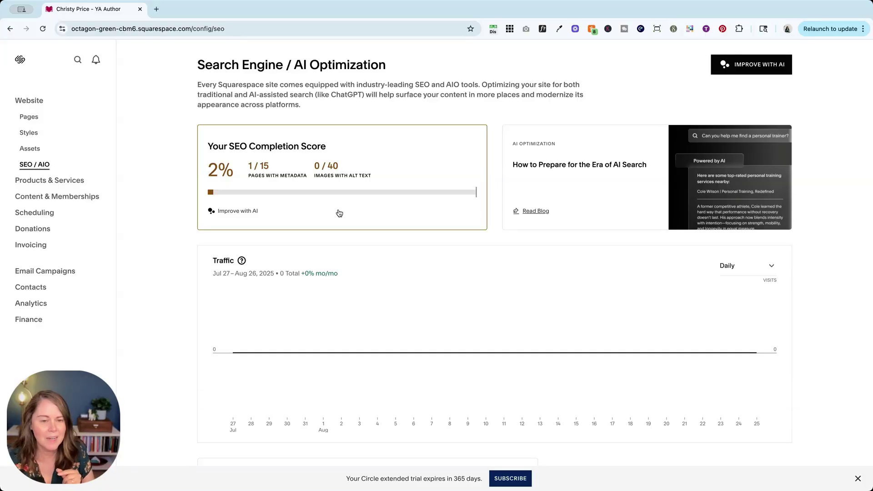
scroll(337, 214, down, 5)
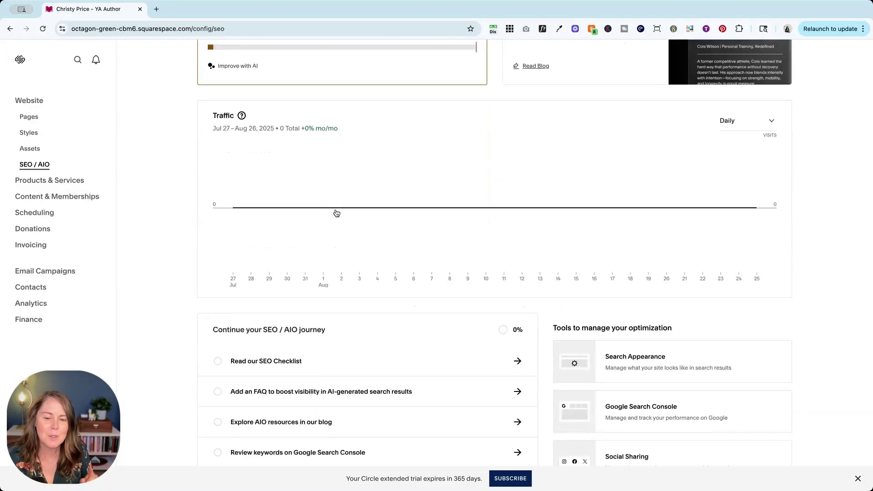
click(622, 299)
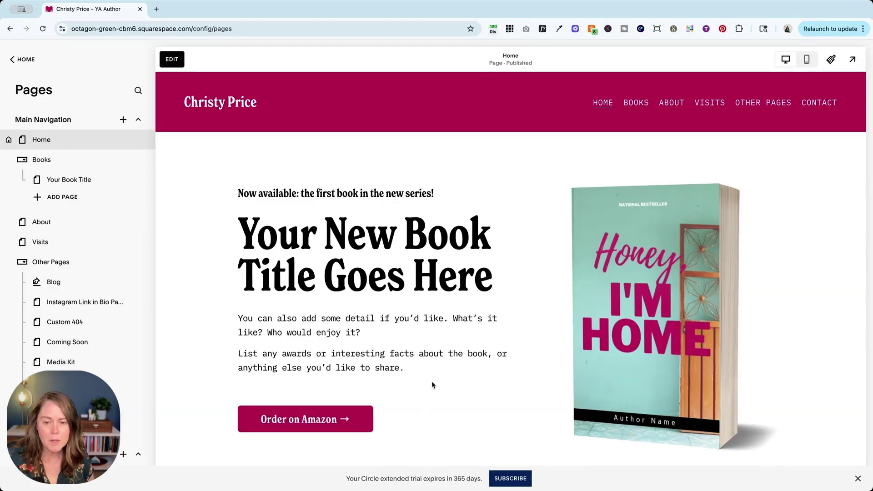
- Open the Your Book Title page from the BOOKS menu and scroll through it
scroll(416, 373, down, 3)
scroll(657, 94, up, 3)
mouse_move(640, 105)
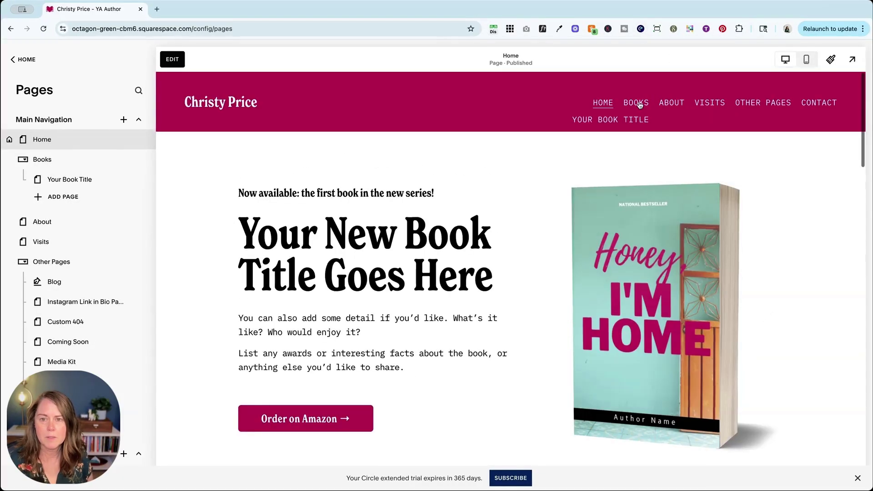
click(626, 119)
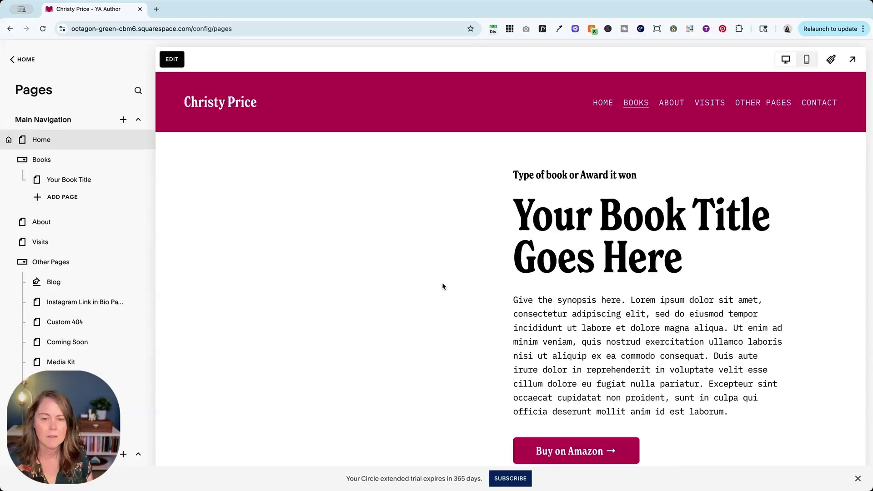
scroll(536, 342, down, 3)
scroll(535, 231, up, 3)
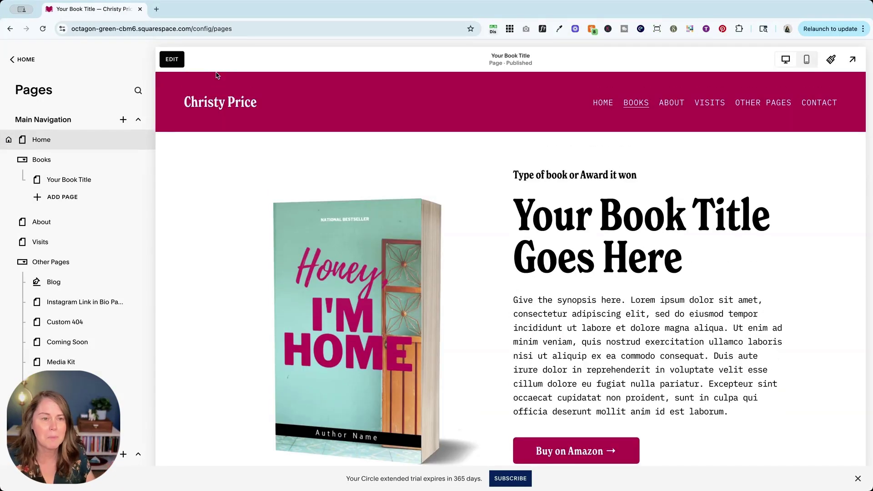
- Return to the Home page and scroll through its sections
click(210, 98)
scroll(400, 309, down, 10)
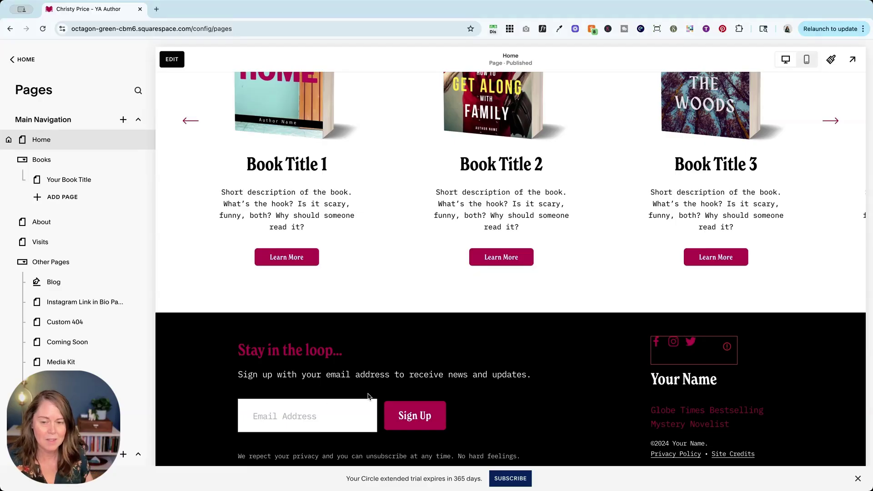
scroll(370, 395, up, 15)
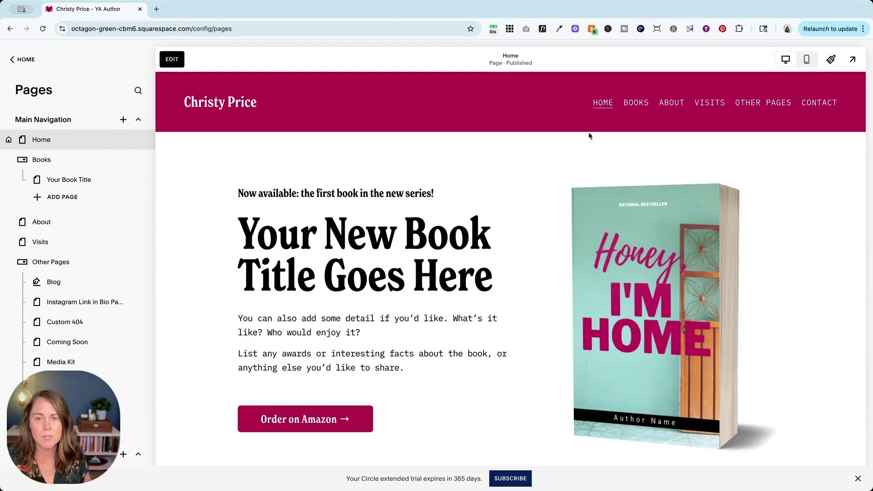
scroll(616, 203, down, 10)
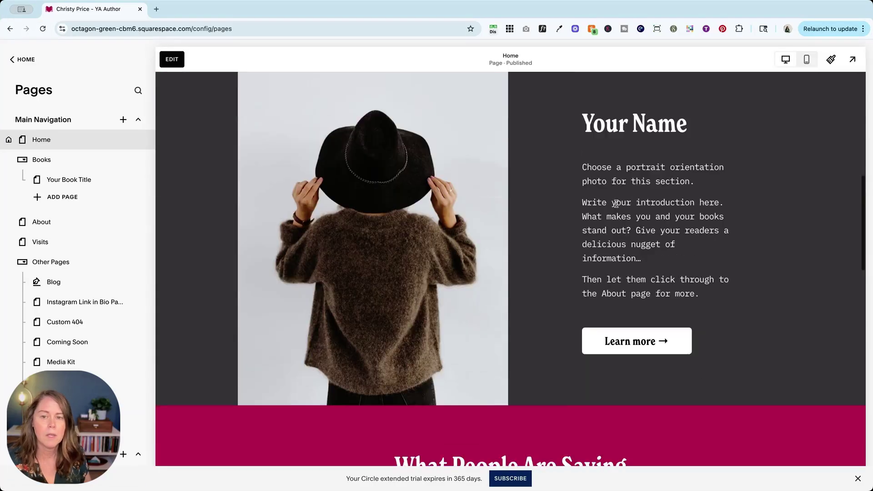
scroll(616, 204, down, 15)
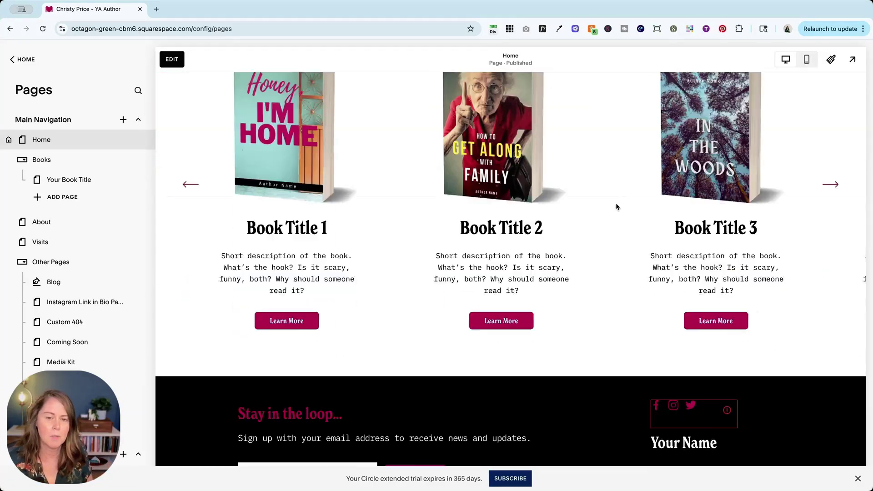
scroll(388, 184, up, 20)
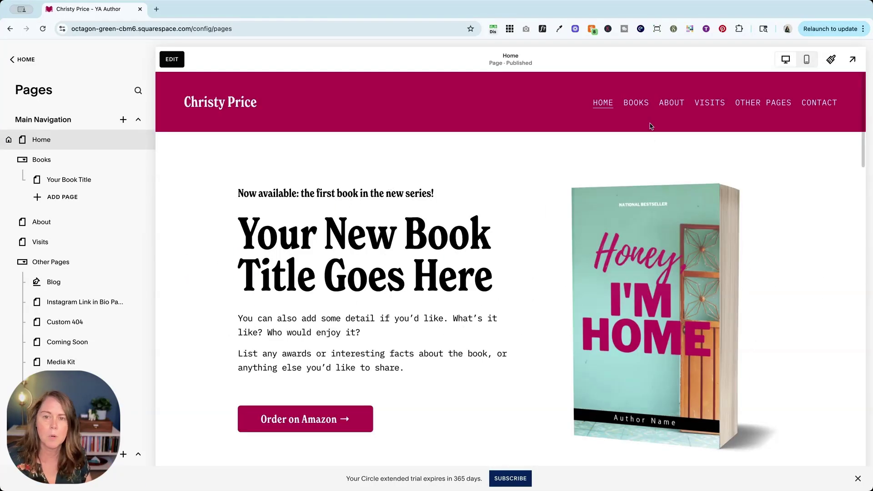
- Reopen the Your Book Title page and review its placeholder content
click(634, 119)
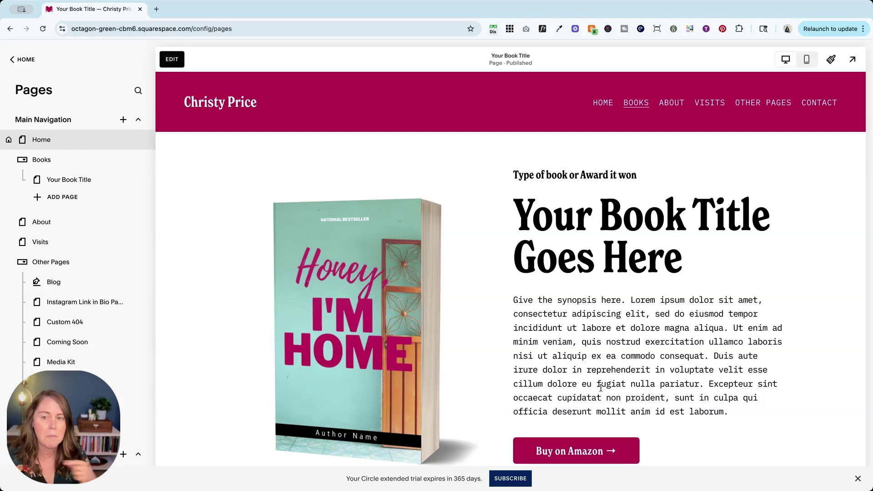
scroll(604, 393, down, 20)
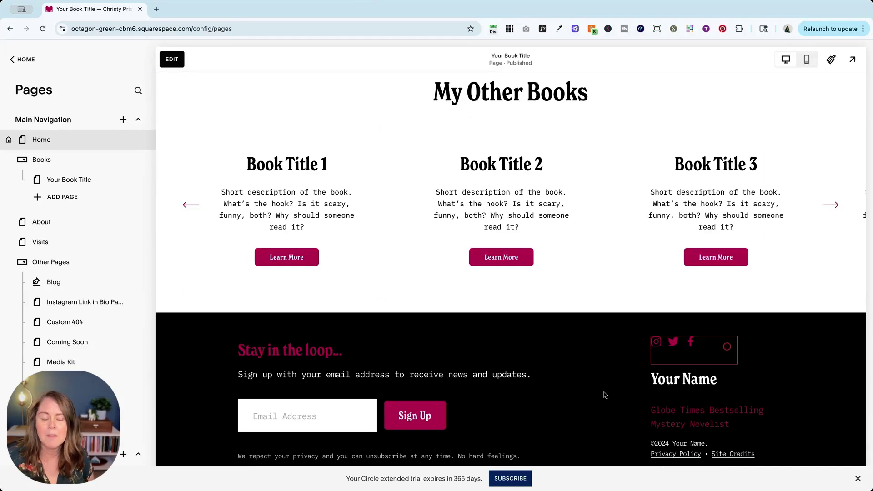
scroll(385, 371, down, 4)
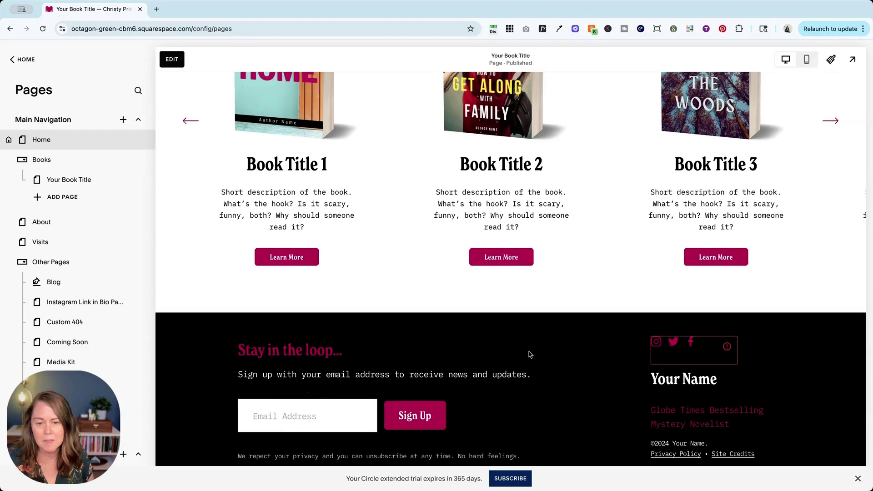
scroll(599, 285, up, 20)
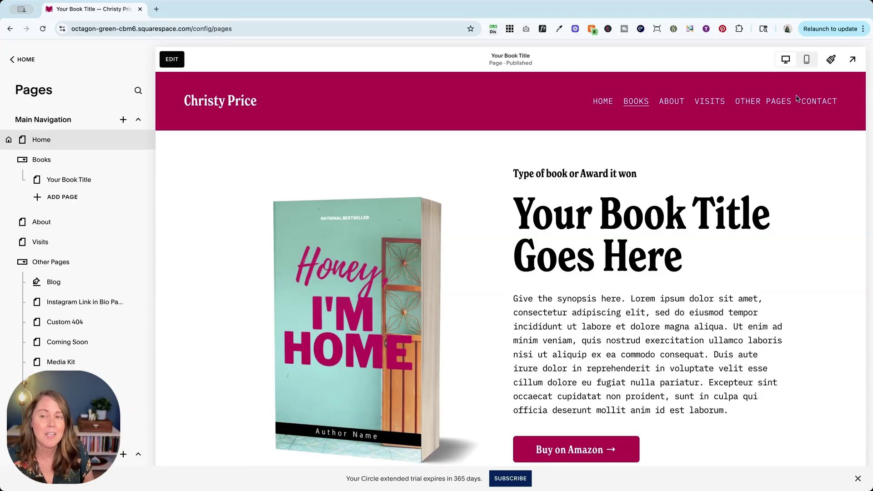
- Add a header button labelled 'Book a Call', then save and exit the editor
click(172, 61)
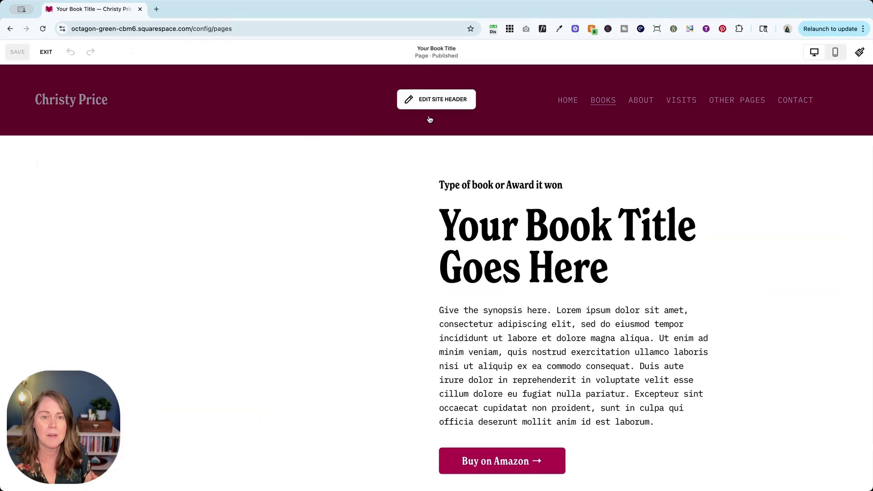
click(436, 99)
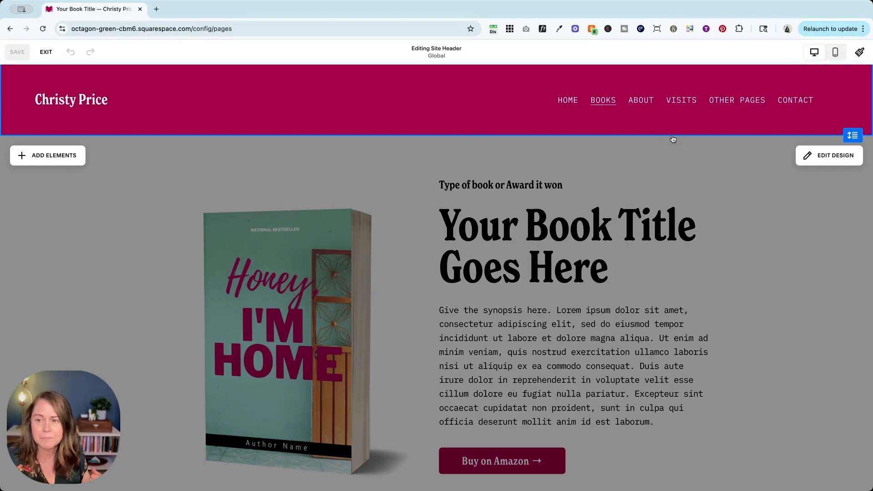
click(64, 156)
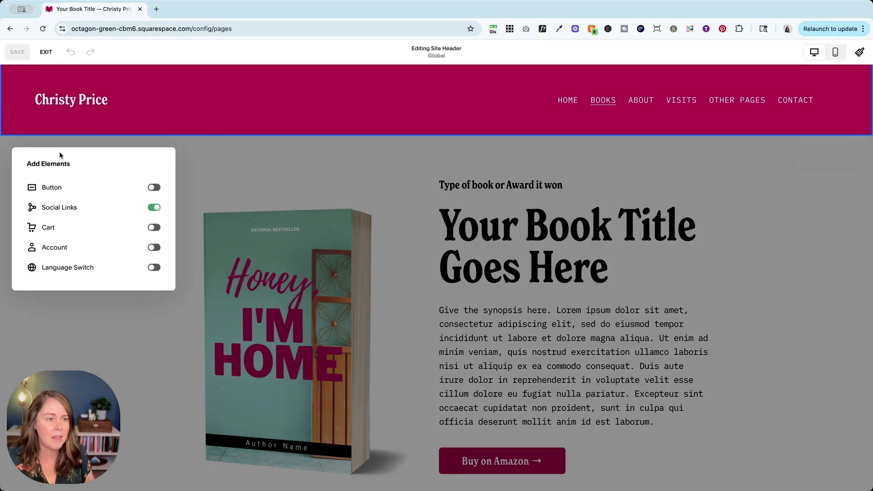
click(153, 188)
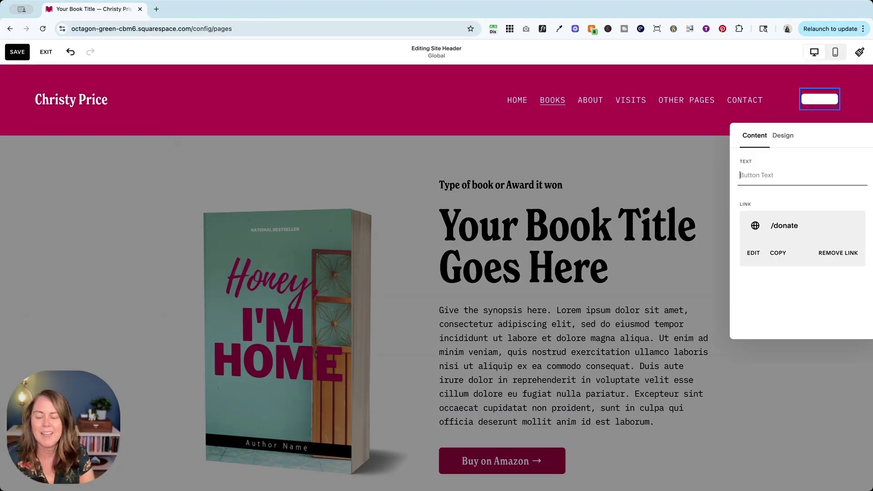
text(Book a Call)
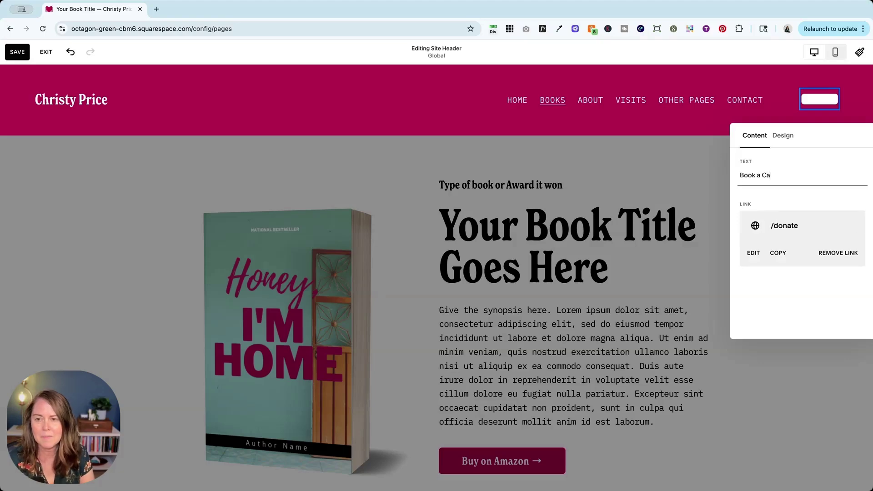
click(630, 171)
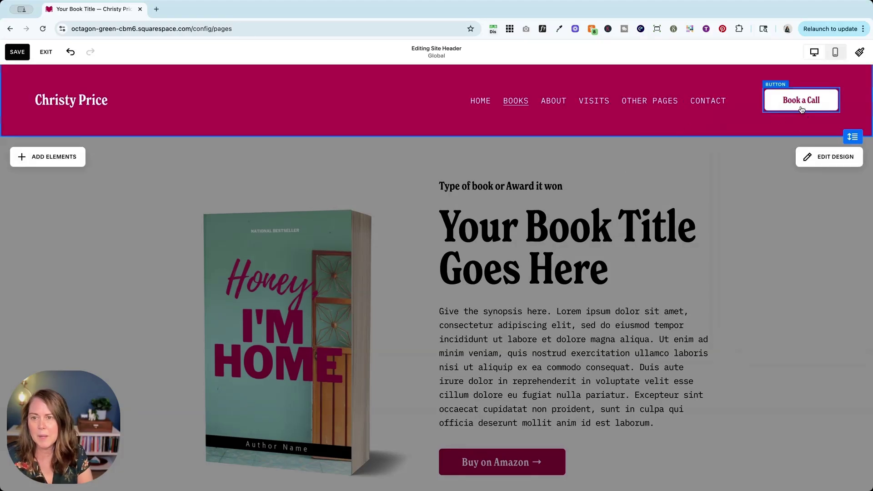
scroll(626, 159, down, 20)
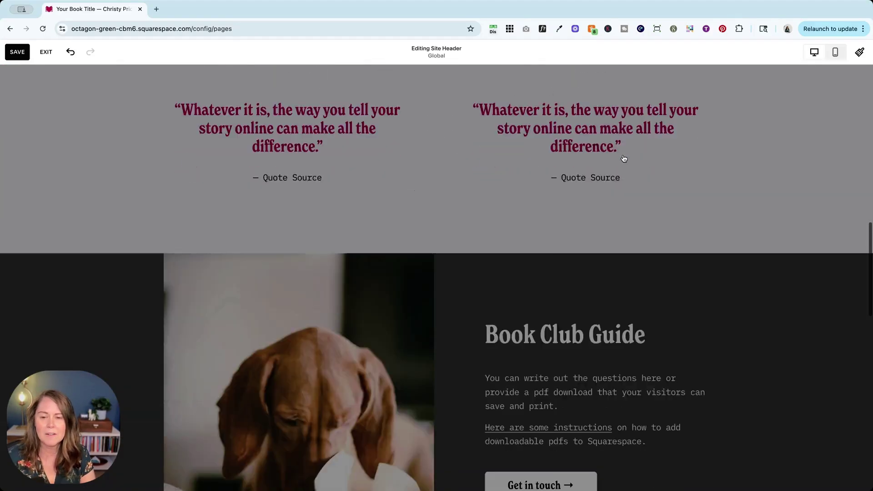
scroll(493, 199, down, 10)
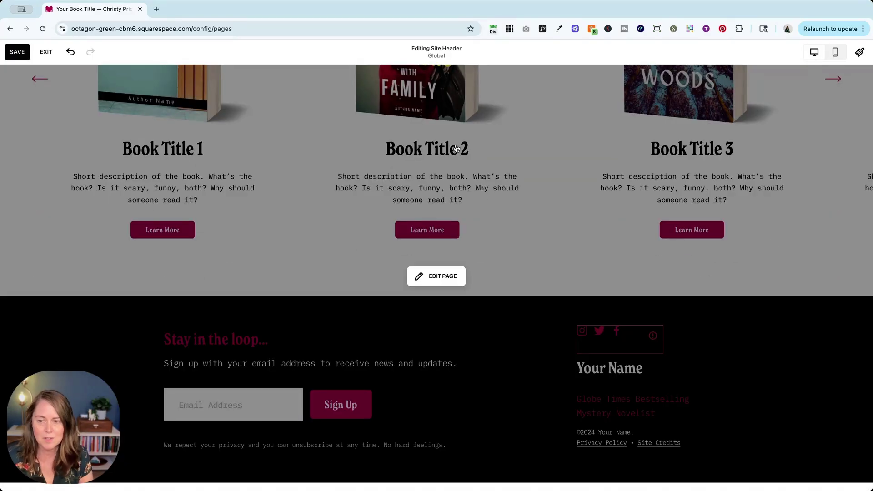
click(17, 52)
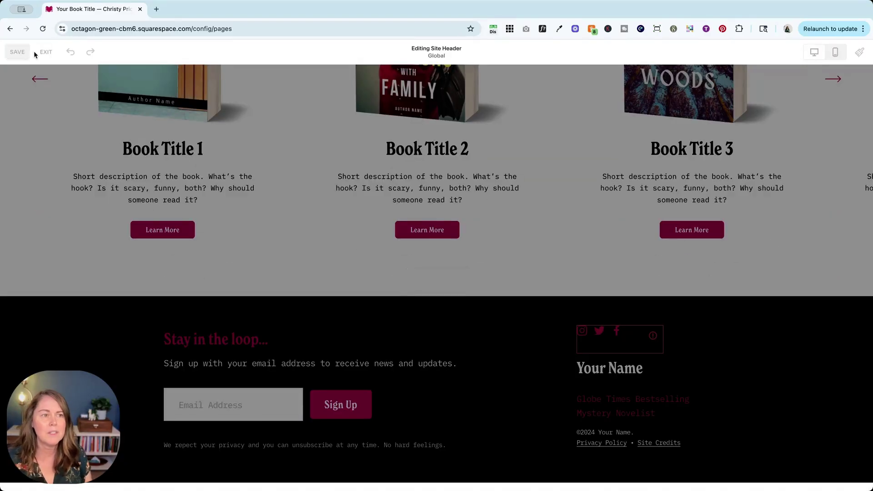
click(46, 52)
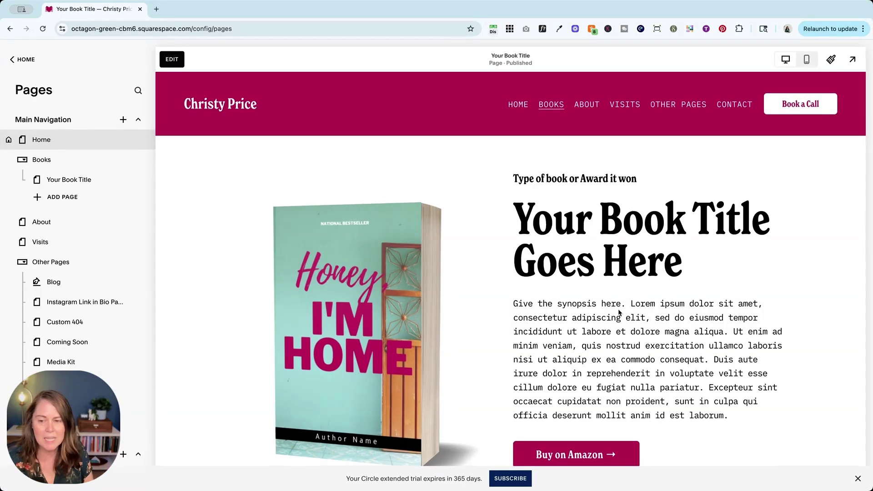
- Open the About page and scroll the preview to check the Book a Call header button
scroll(614, 307, down, 20)
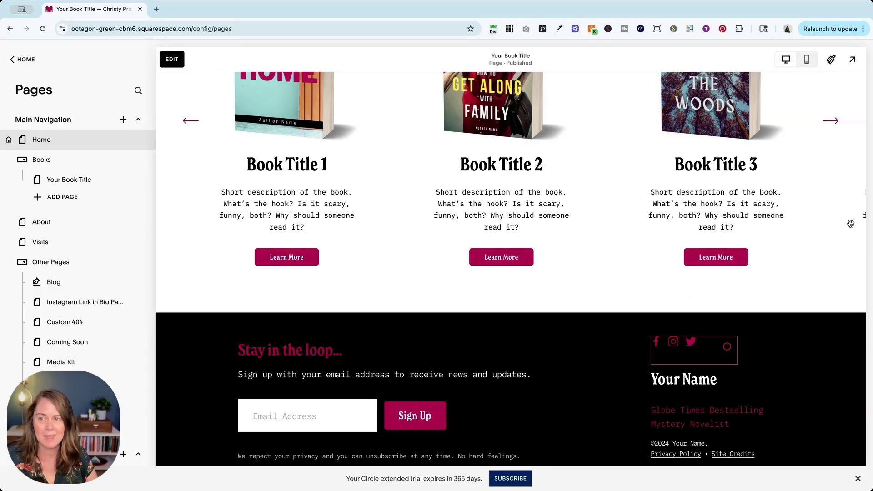
scroll(588, 189, up, 20)
click(586, 106)
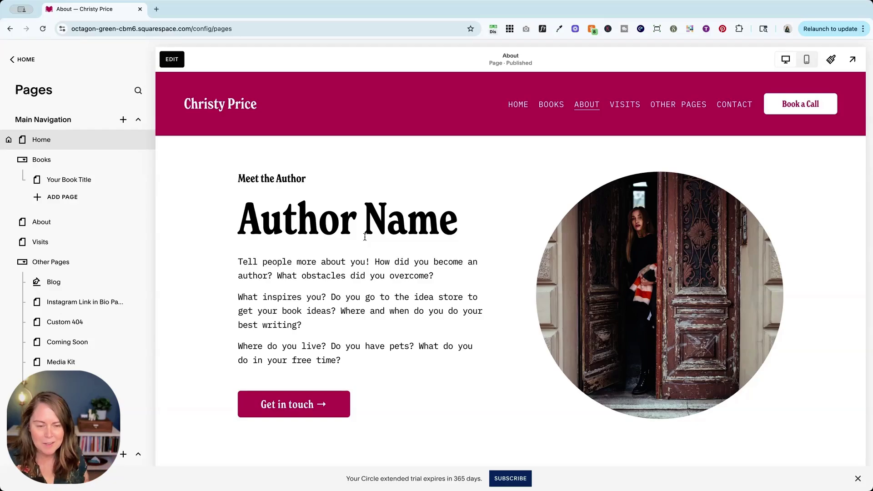
scroll(364, 236, down, 3)
scroll(364, 237, up, 3)
scroll(365, 238, down, 13)
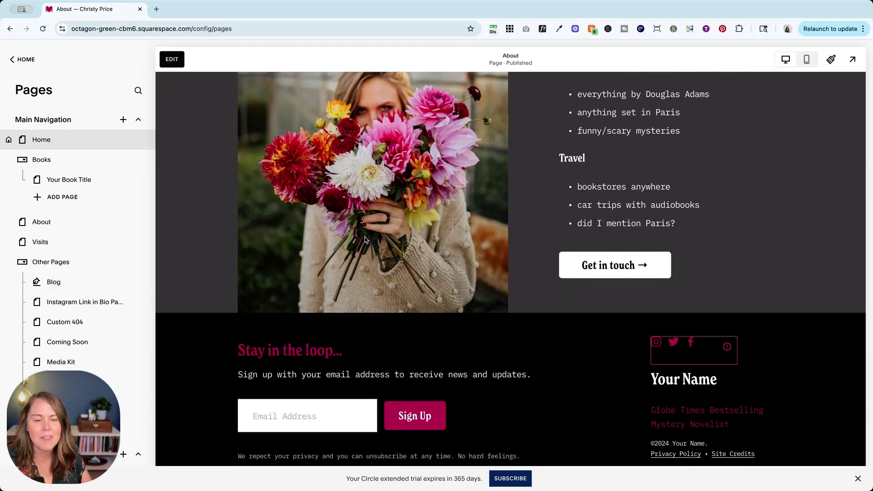
scroll(365, 239, up, 15)
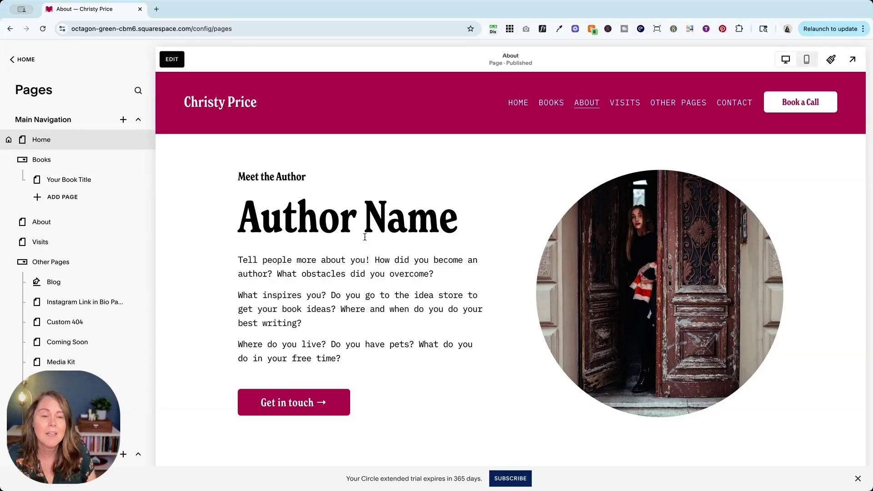
scroll(365, 237, up, 1)
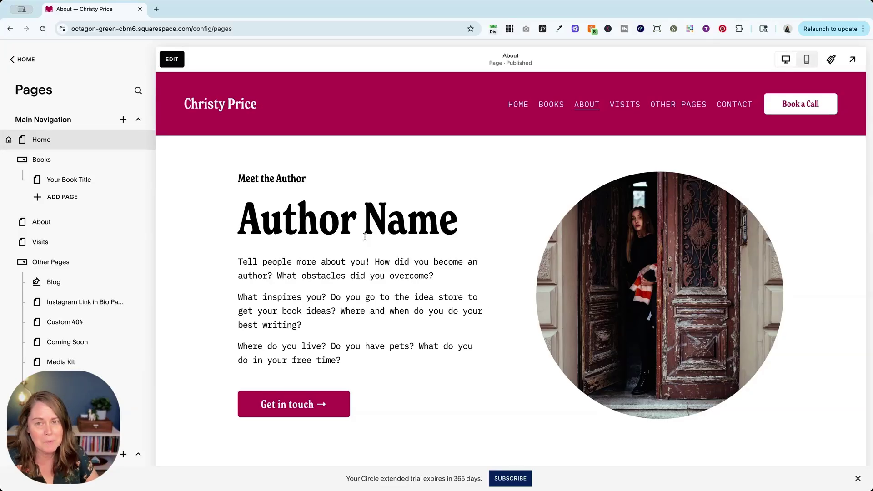
scroll(574, 123, down, 1)
- Open the Home page in the preview and scroll through its sections
click(236, 96)
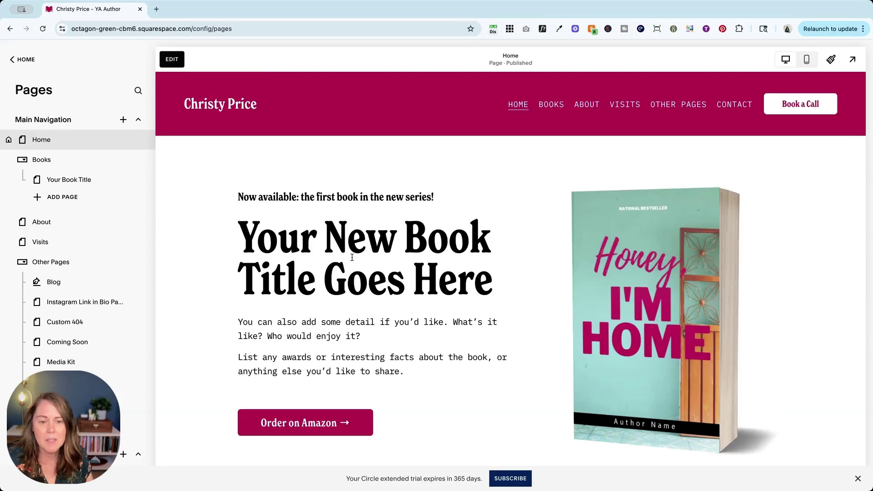
scroll(353, 258, down, 15)
scroll(354, 259, up, 10)
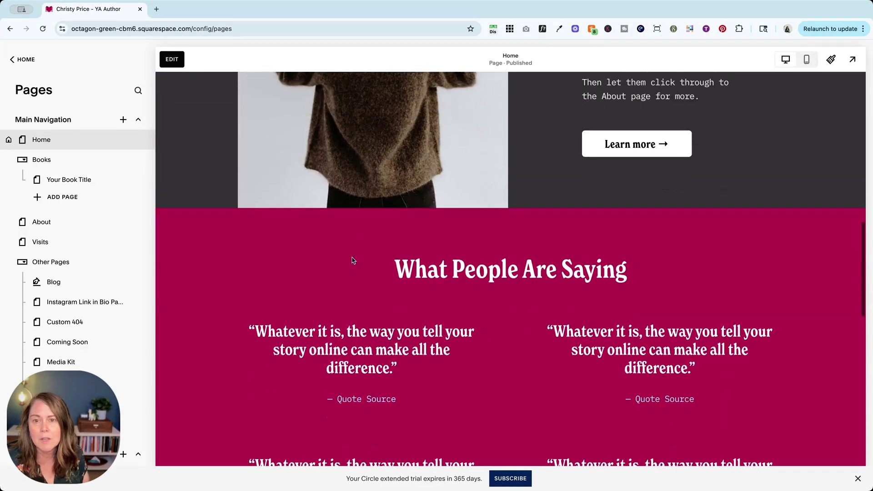
scroll(352, 258, up, 5)
scroll(351, 256, down, 3)
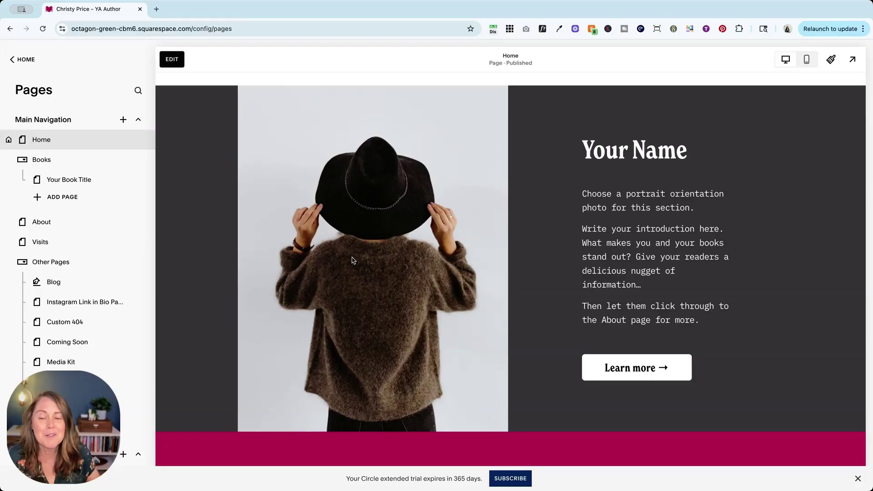
scroll(353, 260, down, 1)
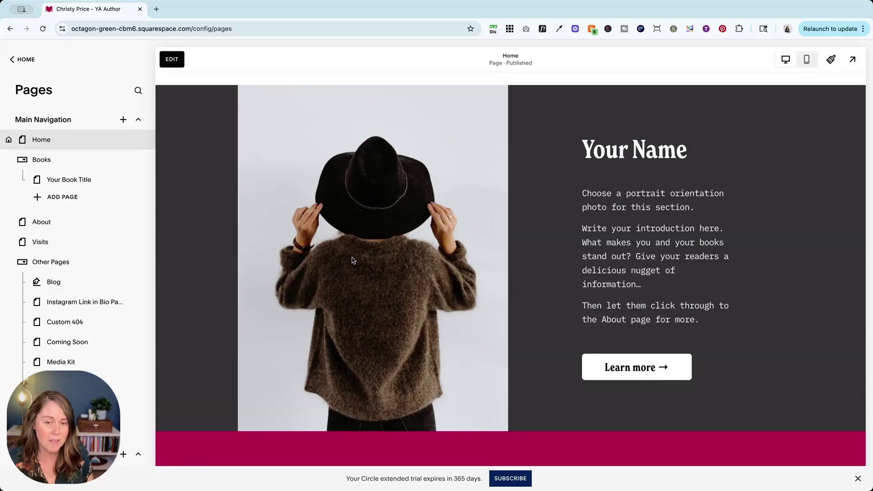
scroll(353, 260, down, 15)
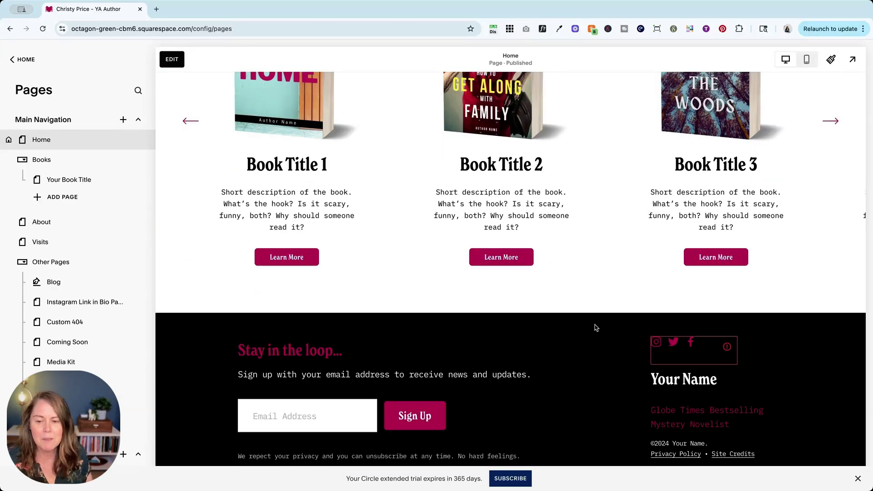
scroll(568, 331, up, 5)
scroll(562, 329, up, 10)
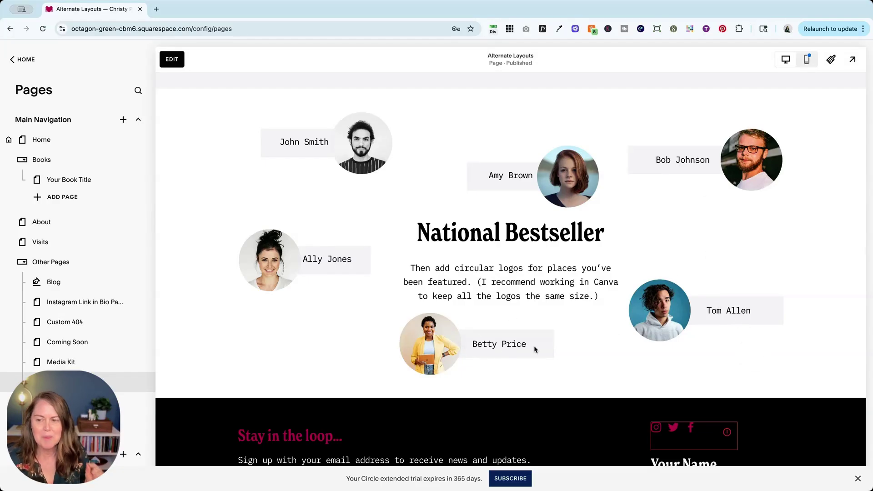
- Switch the Alternate Layouts page to mobile view and scroll through it
click(808, 60)
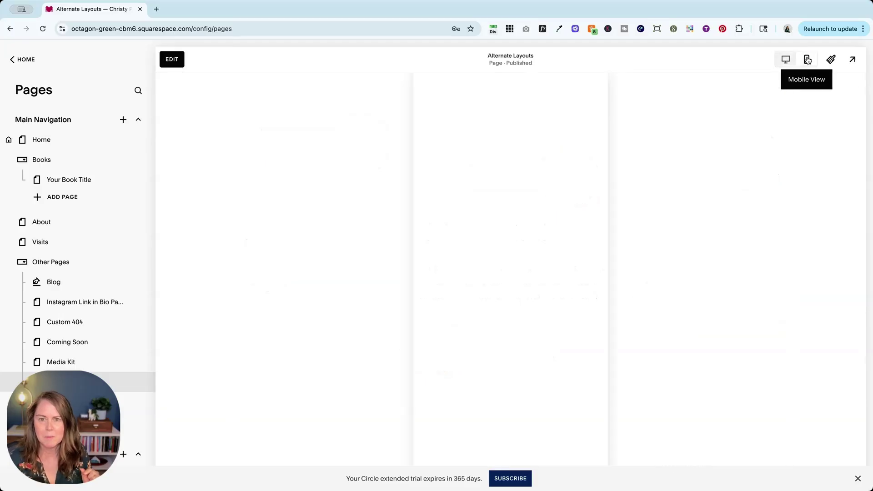
scroll(569, 221, down, 8)
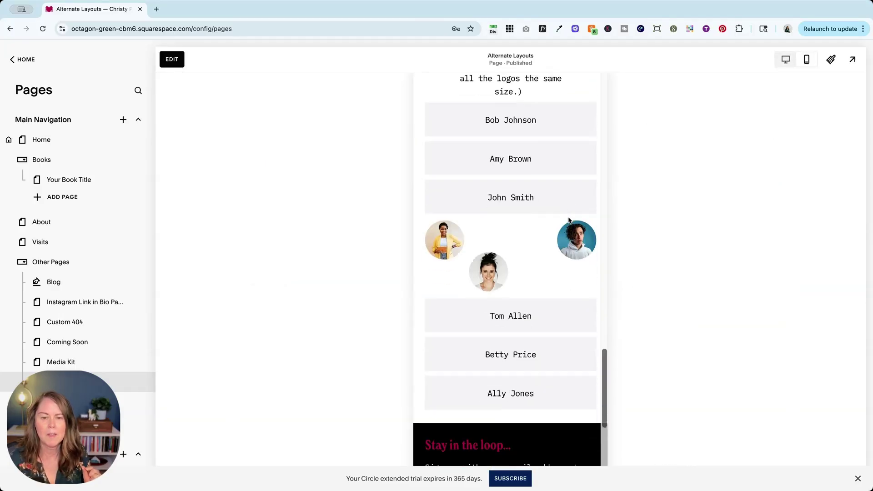
scroll(569, 219, up, 8)
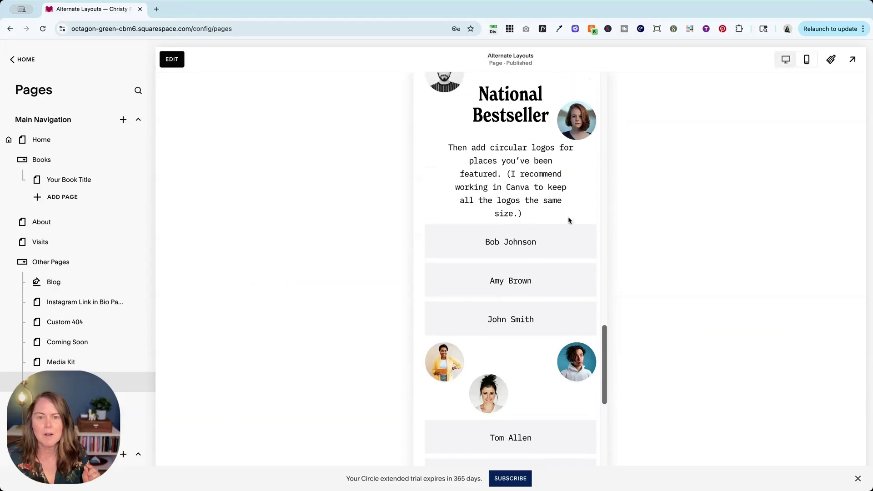
scroll(569, 221, down, 2)
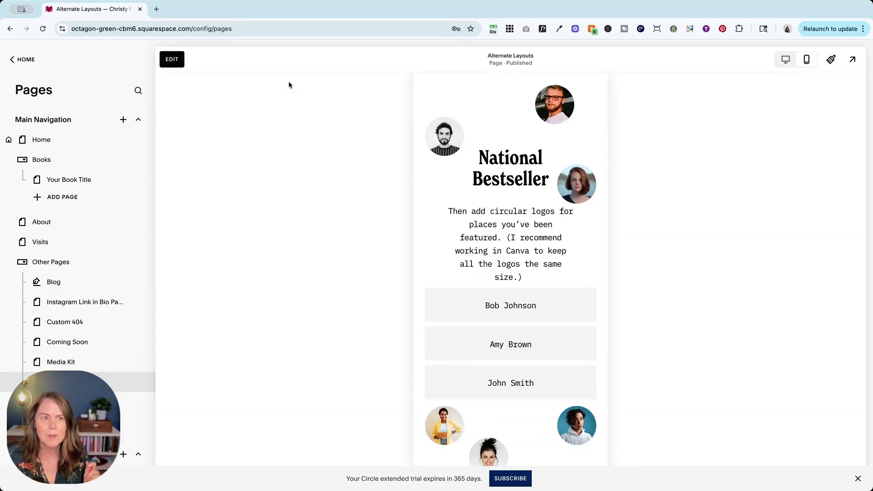
- Place the bearded man's photo inside his name card, shortening the card and sending it behind
click(184, 59)
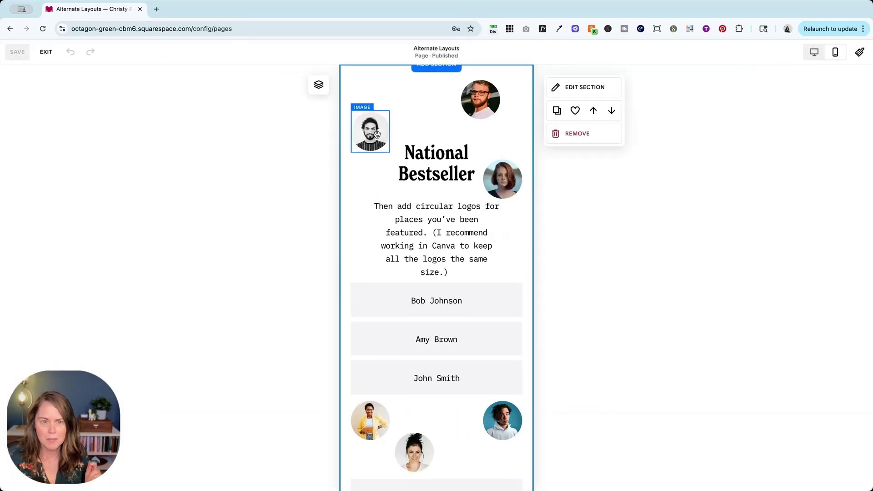
drag(376, 136, 374, 276)
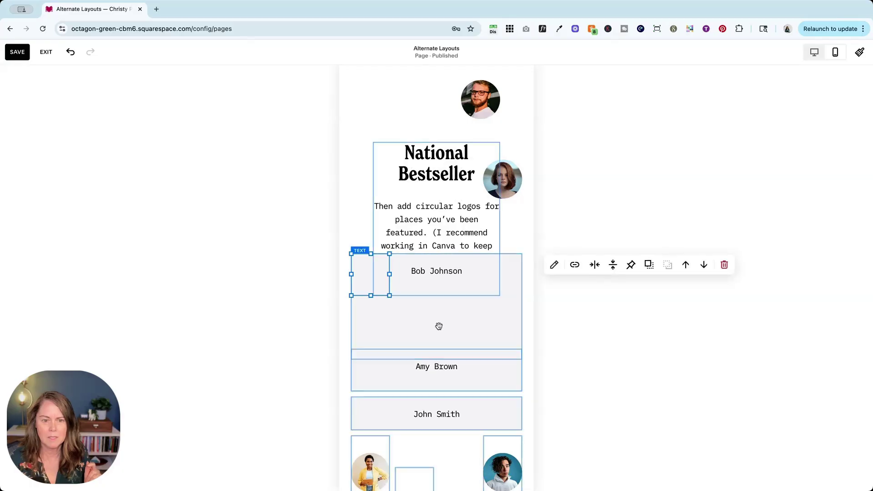
click(439, 326)
drag(437, 357, 427, 291)
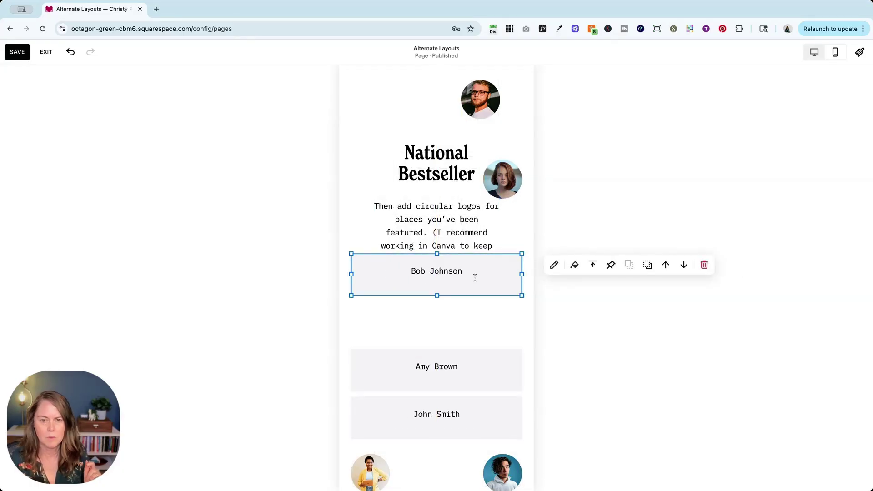
click(648, 264)
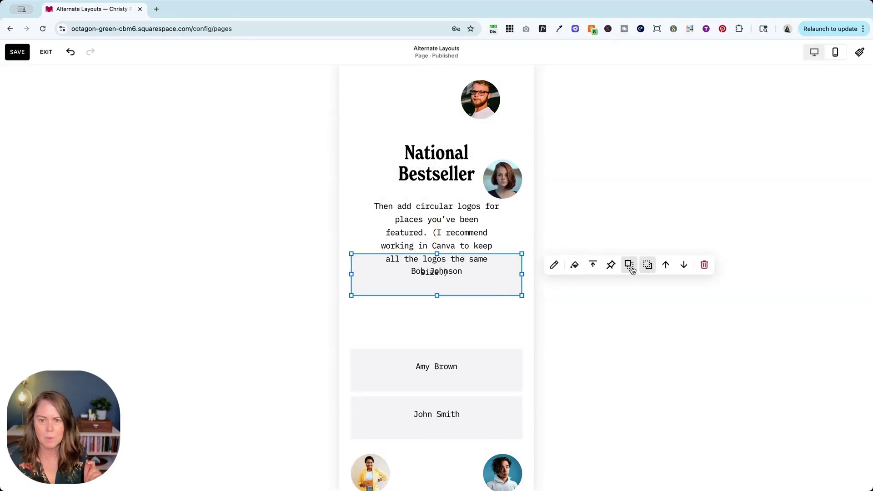
click(648, 267)
click(484, 337)
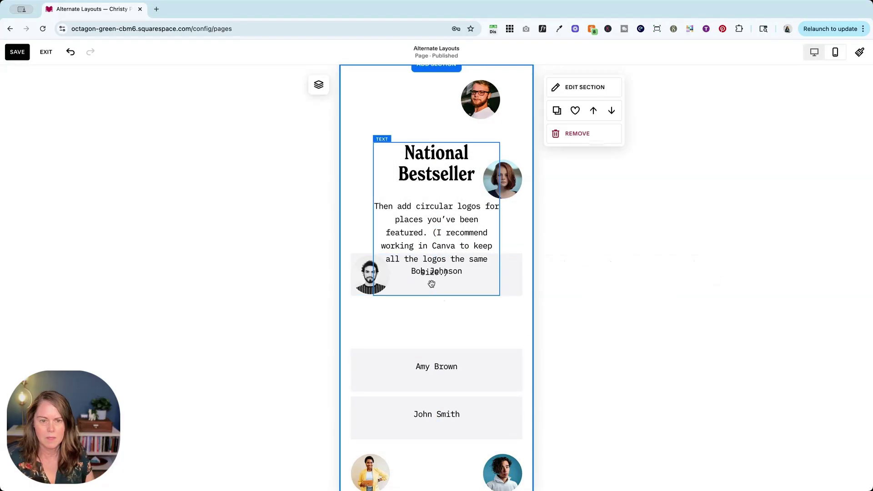
click(429, 284)
click(493, 284)
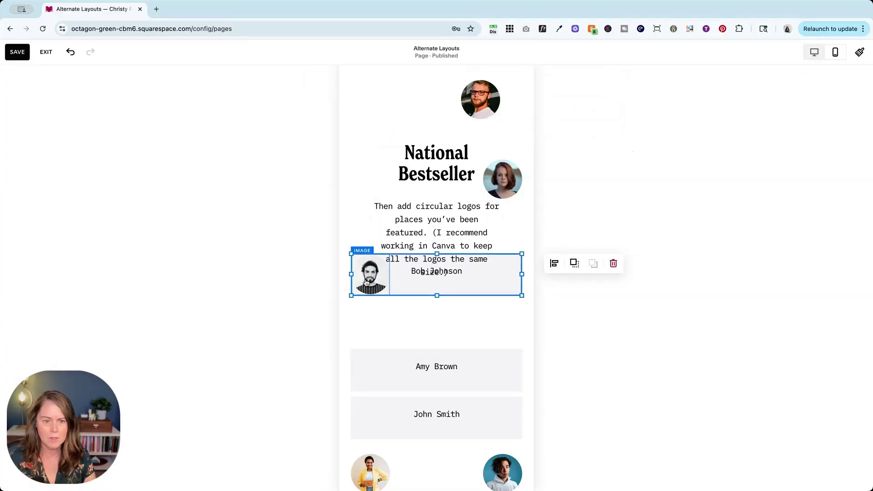
drag(366, 287, 367, 318)
click(459, 336)
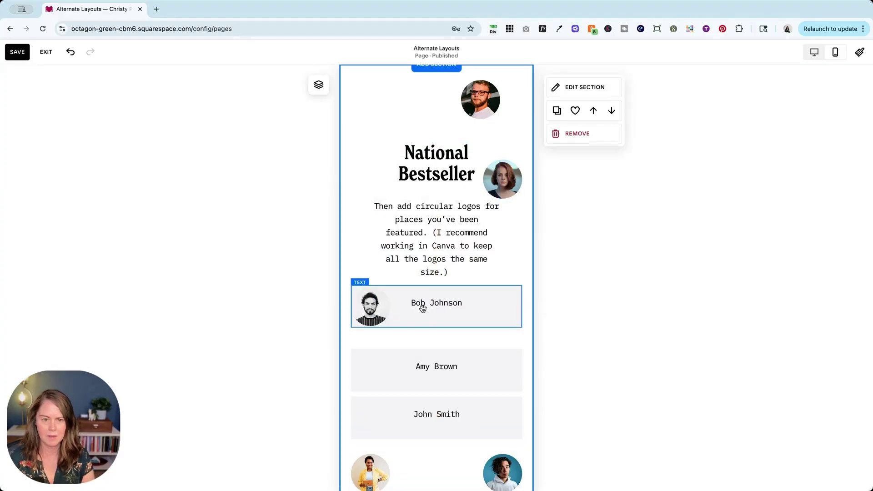
- Drop the red-haired woman's photo into her name card, review the mobile layout, and save
drag(516, 178, 386, 369)
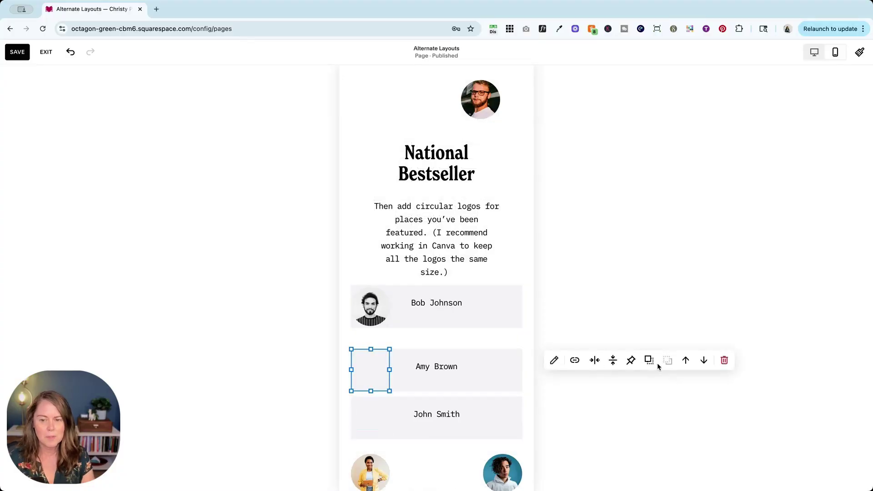
click(466, 330)
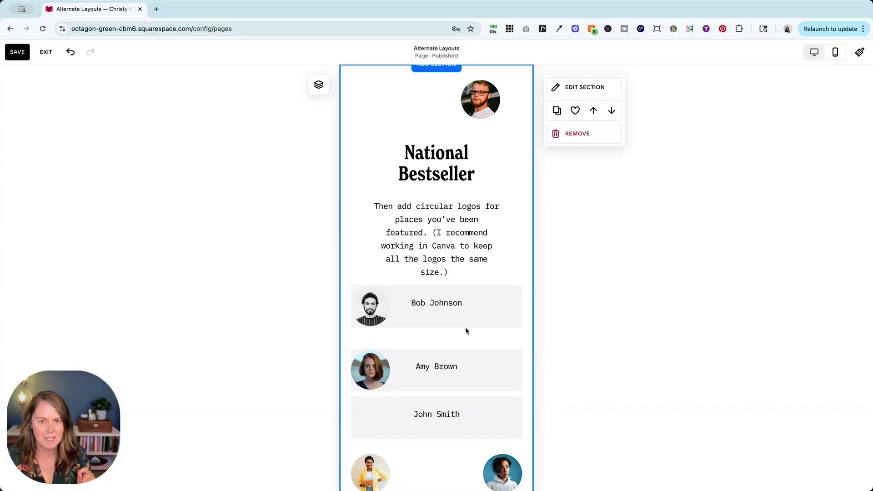
scroll(466, 328, down, 1)
scroll(466, 328, up, 2)
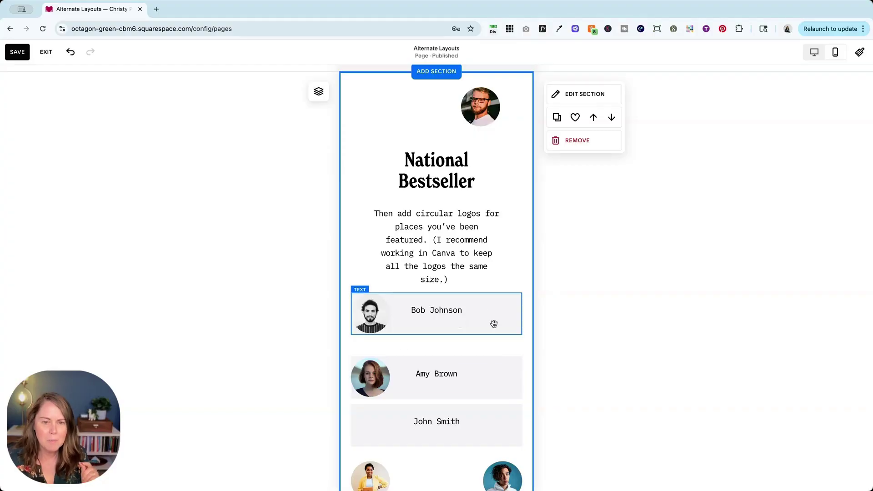
scroll(487, 232, down, 1)
scroll(488, 232, down, 5)
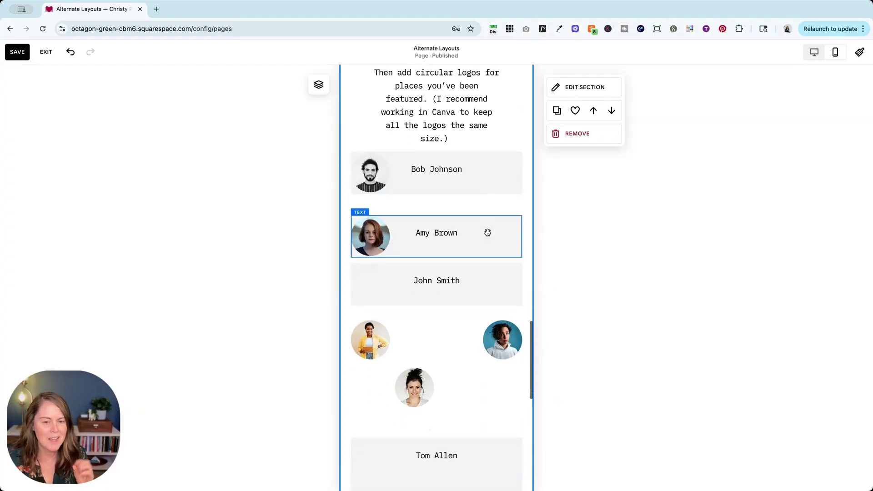
scroll(487, 232, up, 4)
scroll(487, 233, up, 8)
scroll(484, 231, down, 5)
click(16, 52)
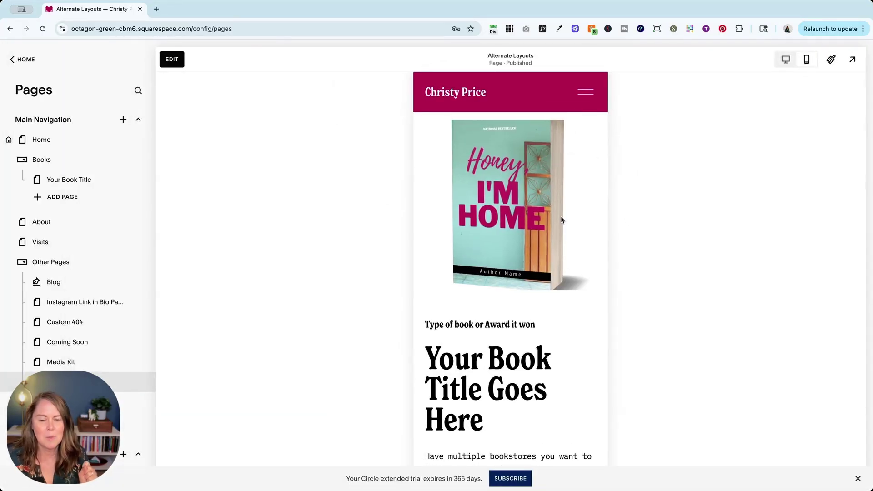
scroll(561, 220, down, 10)
scroll(561, 217, down, 15)
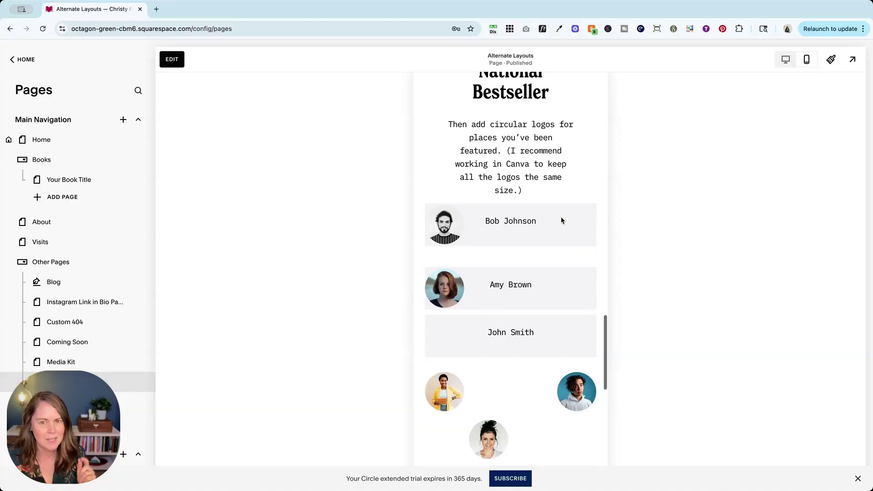